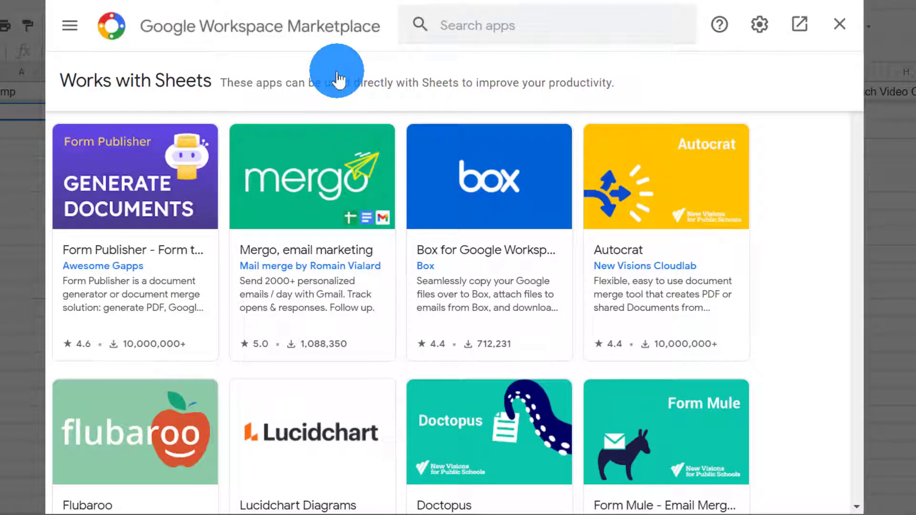
Search the add-on marketplace for Autocrat and open its listing
left_click(473, 19)
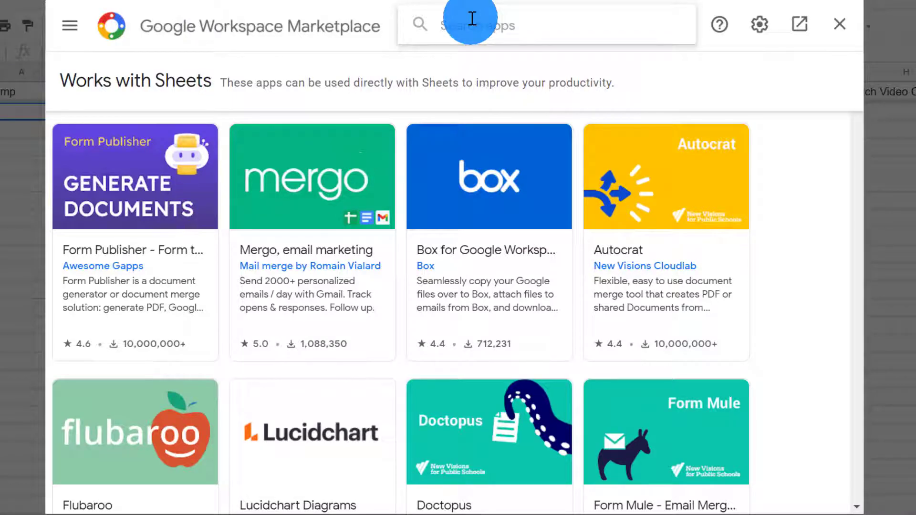
type("Aut")
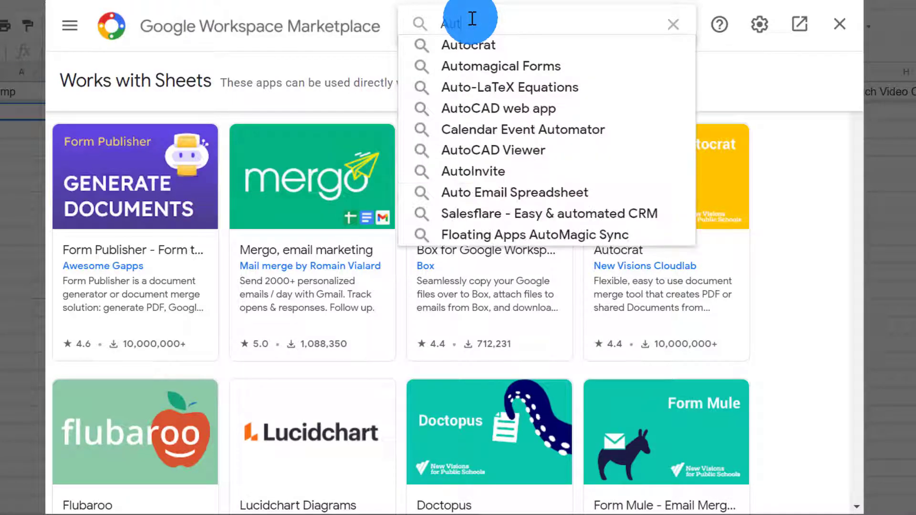
type("ocrat")
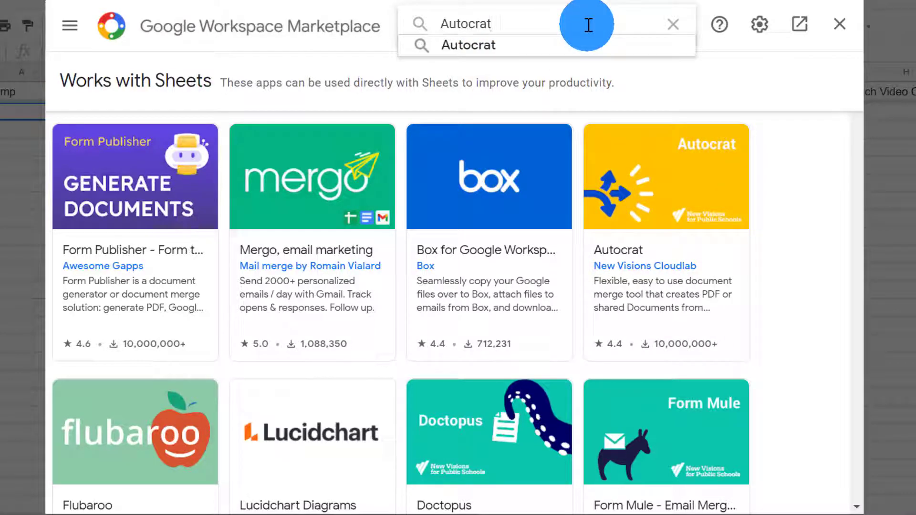
key("Return")
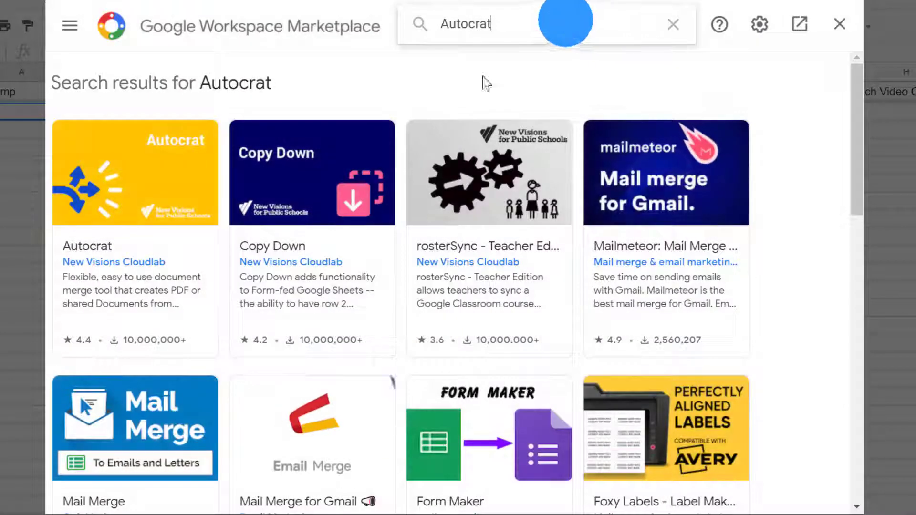
left_click(139, 172)
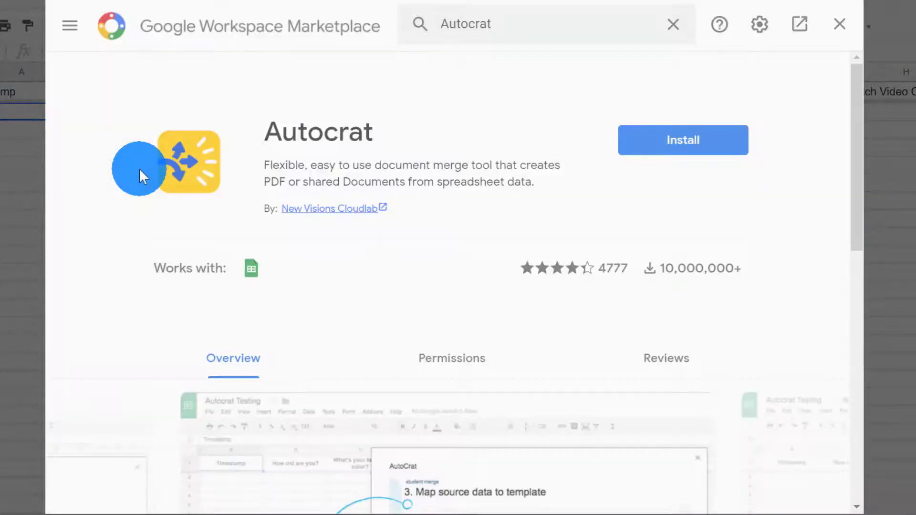
Start installing Autocrat and choose the existing Google account to continue with
left_click(675, 143)
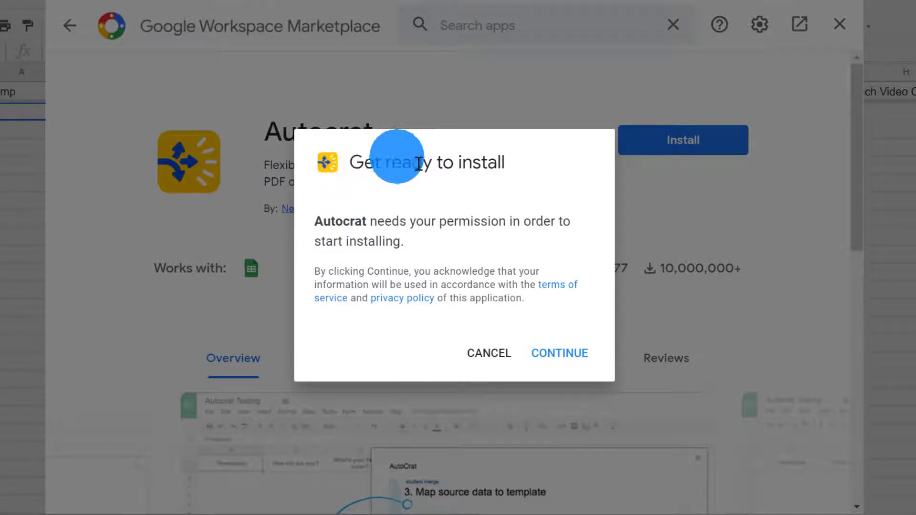
left_click(562, 354)
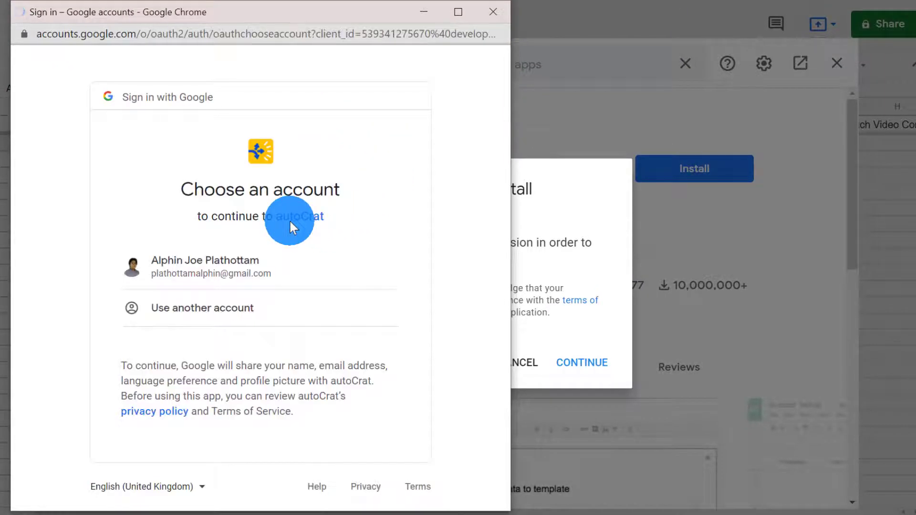
left_click(180, 260)
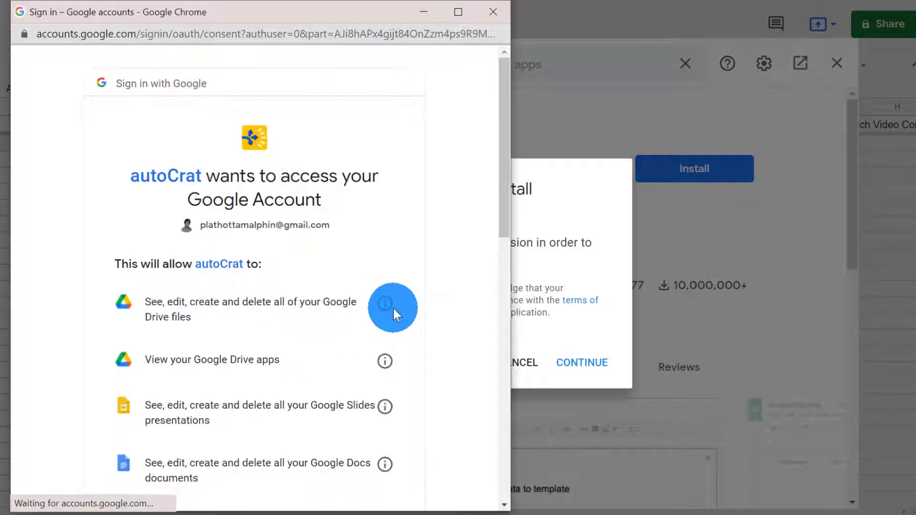
Review the requested permissions, allow autoCrat access to the Google account, and return to the spreadsheet
scroll(382, 315, "down", 3)
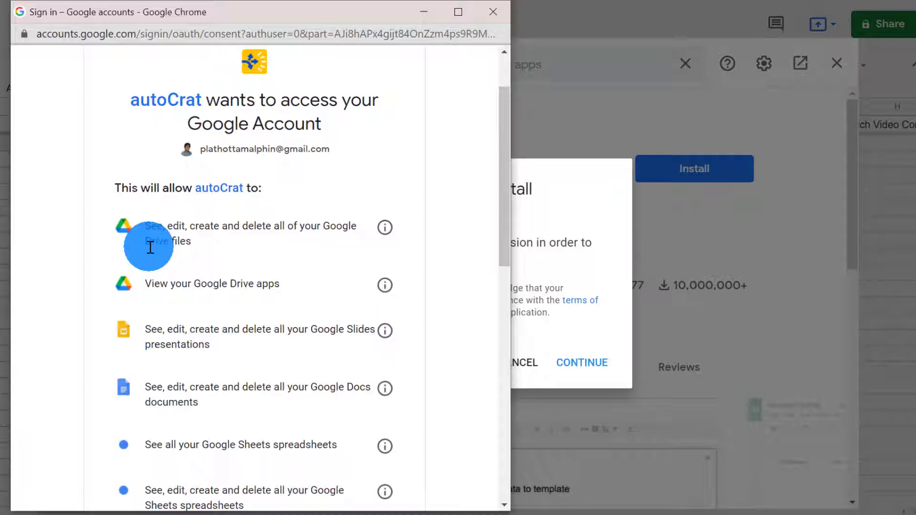
scroll(185, 268, "down", 3)
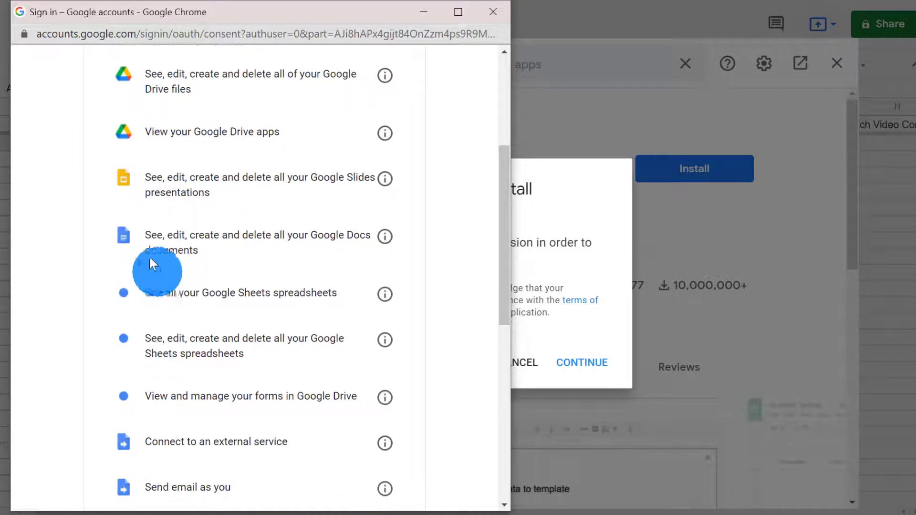
scroll(134, 236, "up", 2)
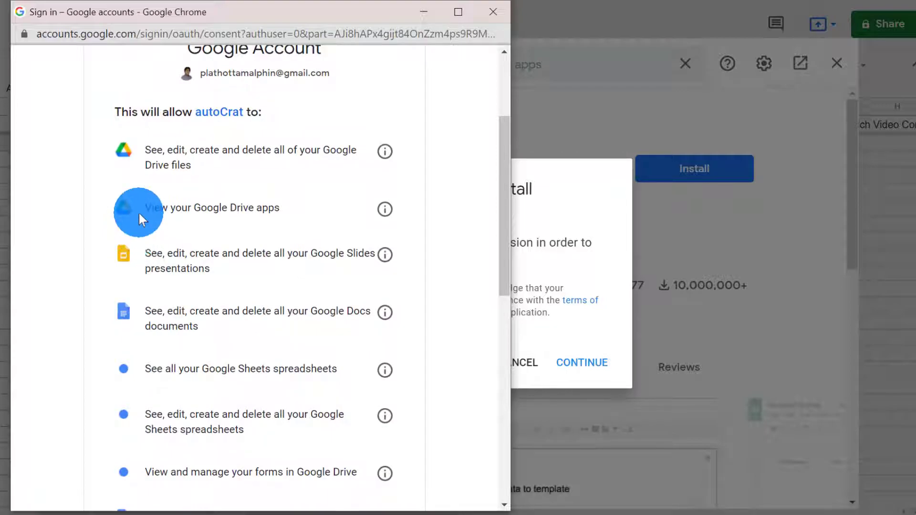
scroll(138, 211, "up", 2)
triple_click(151, 226)
left_click(207, 243)
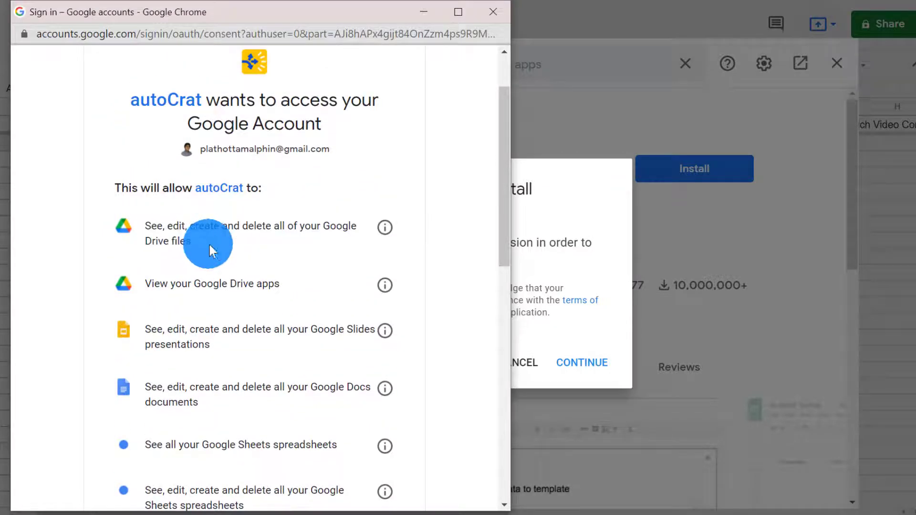
scroll(222, 253, "down", 6)
scroll(232, 258, "down", 6)
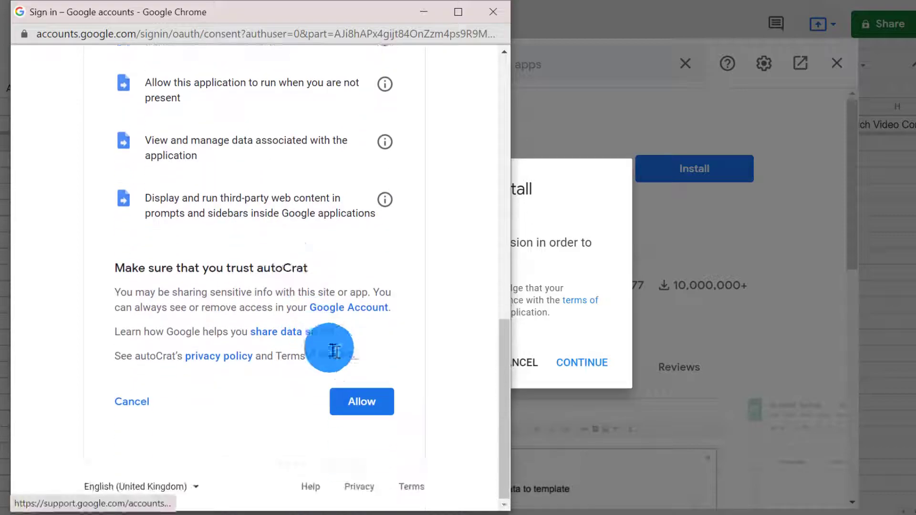
left_click(359, 408)
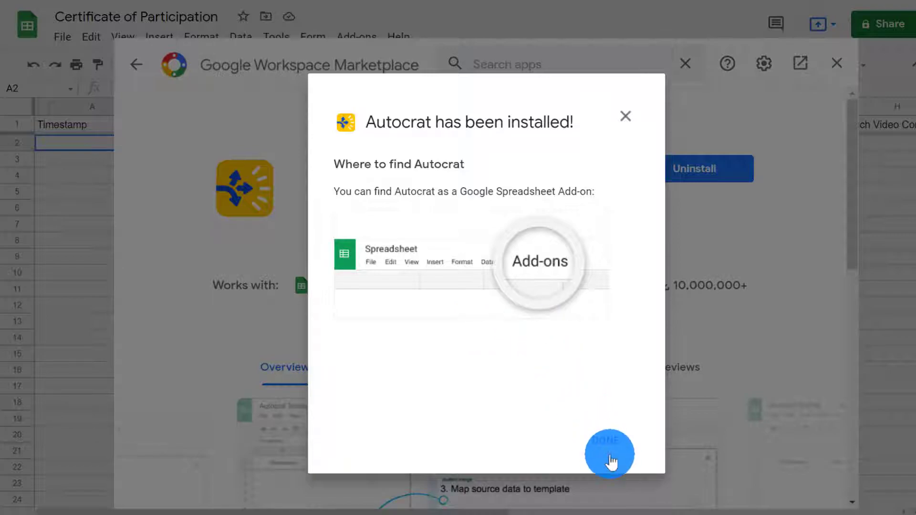
left_click(609, 448)
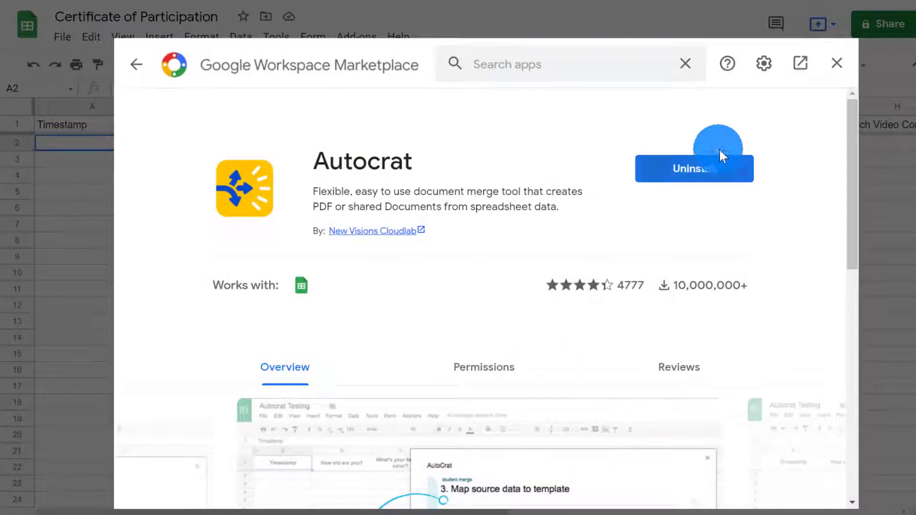
left_click(840, 67)
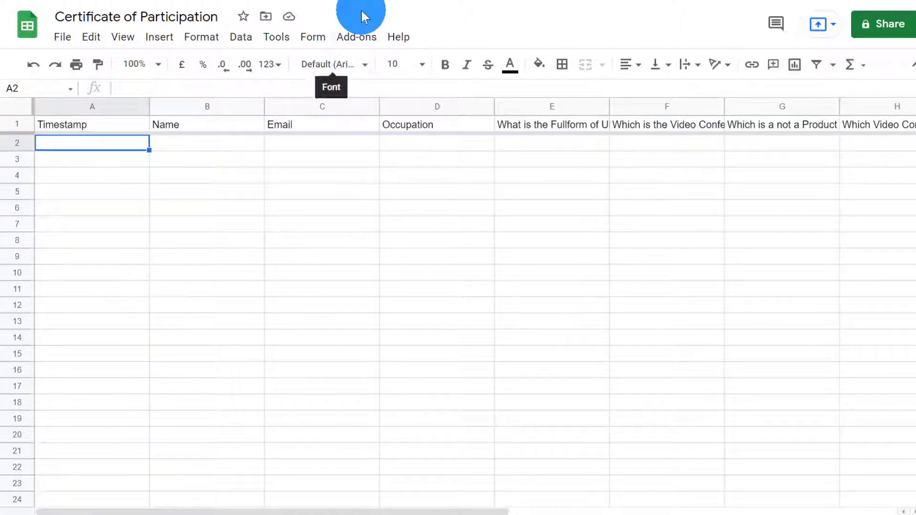
Open the Autocrat add-on from the spreadsheet and start a new merge job
left_click(361, 39)
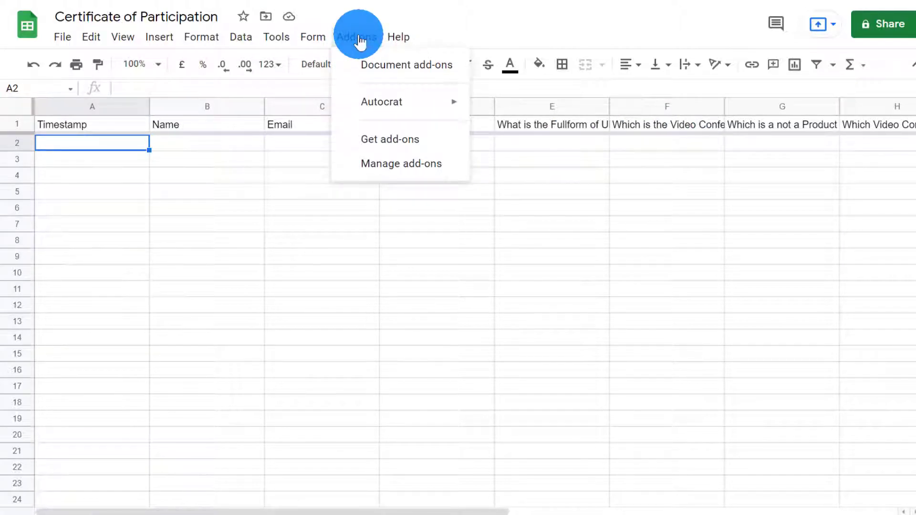
mouse_move(374, 105)
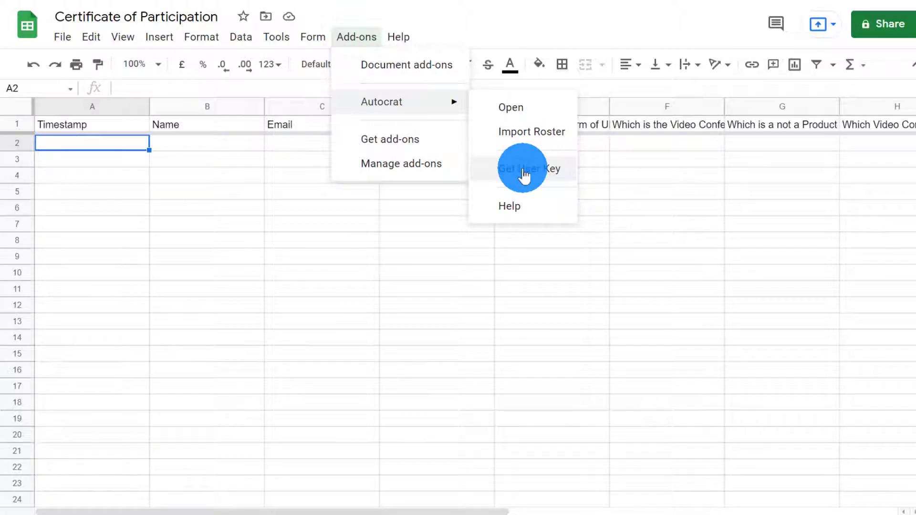
left_click(519, 107)
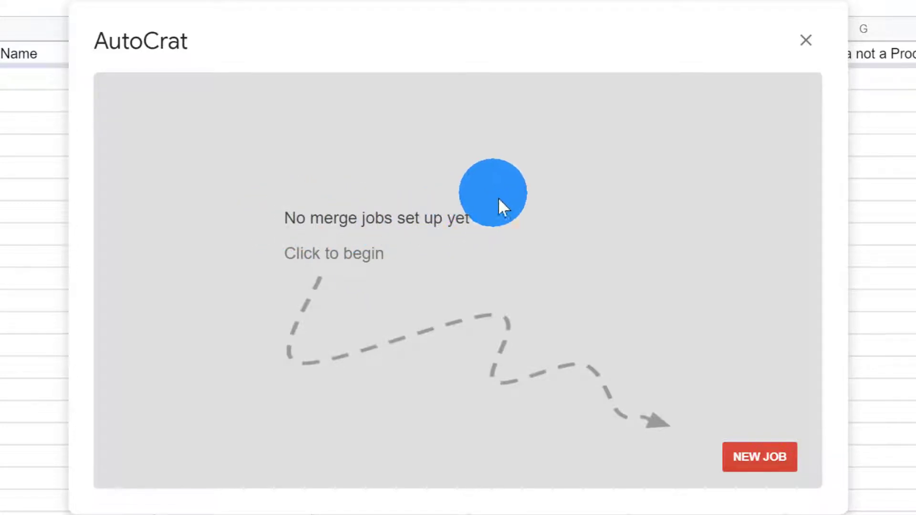
left_click(760, 457)
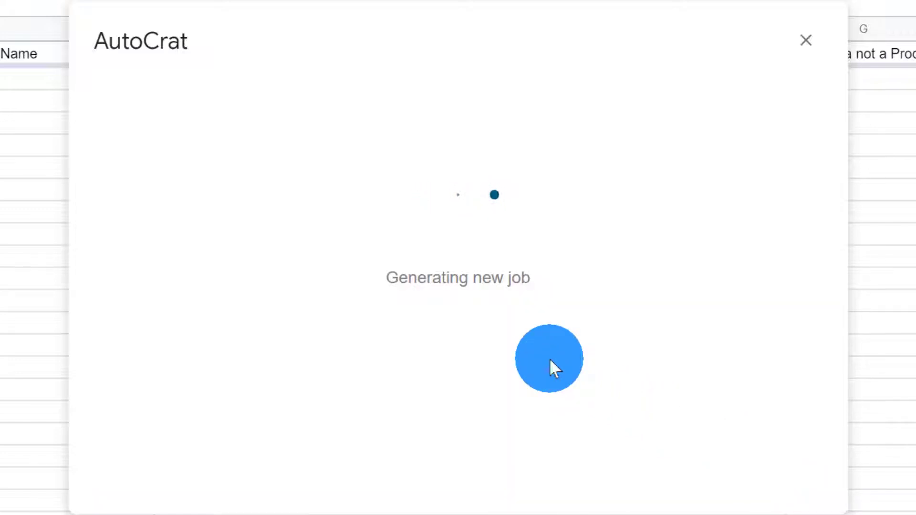
Name the merge job "Certificate of Participation" and continue to choosing a template
left_click(331, 177)
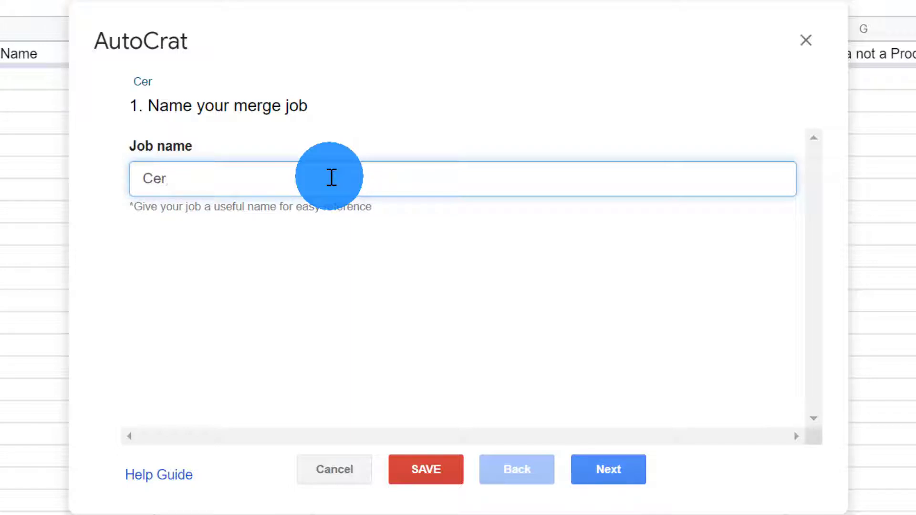
type("ificate of Participation")
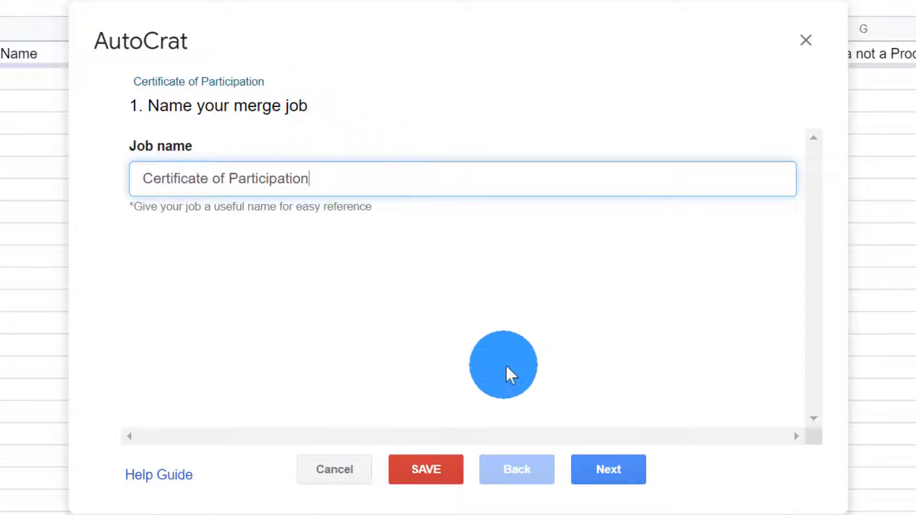
left_click(608, 480)
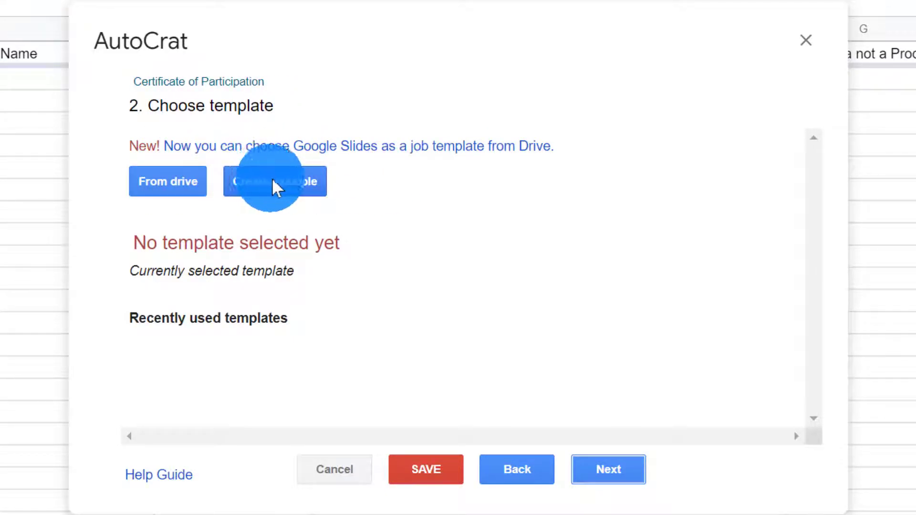
Choose the Slides file "Certificate" from Drive as the job template and continue to the data mapping
left_click(165, 181)
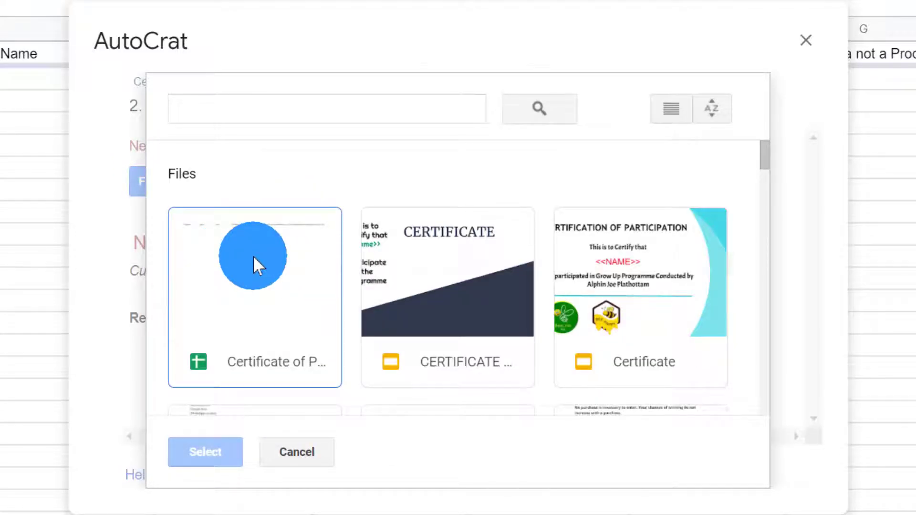
scroll(253, 255, "down", 10)
scroll(253, 256, "up", 10)
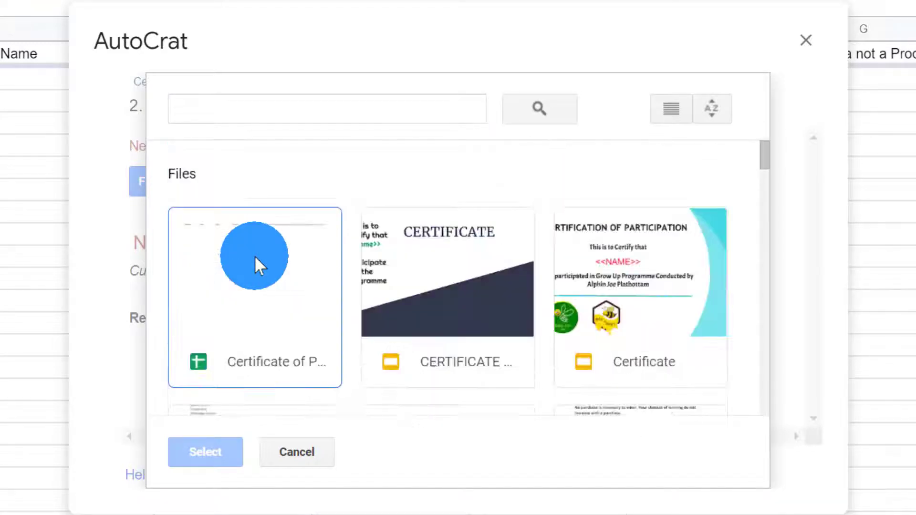
left_click(430, 229)
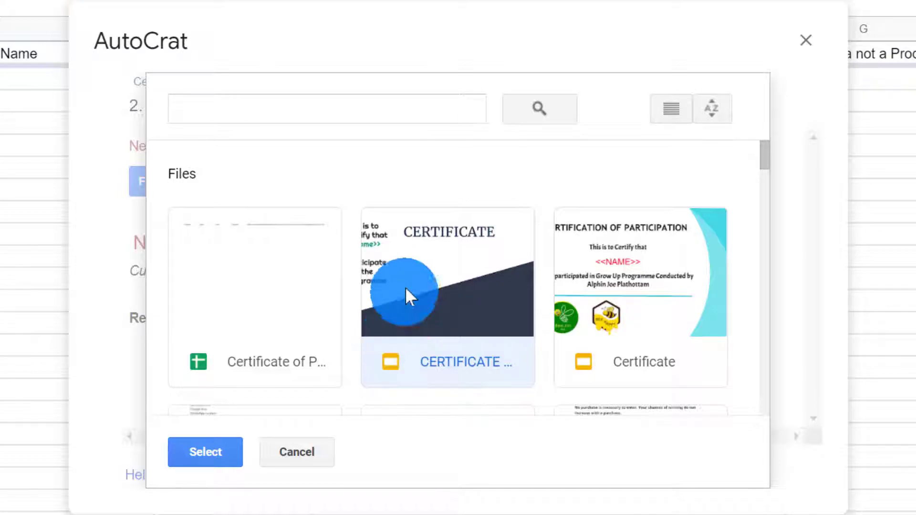
left_click(628, 262)
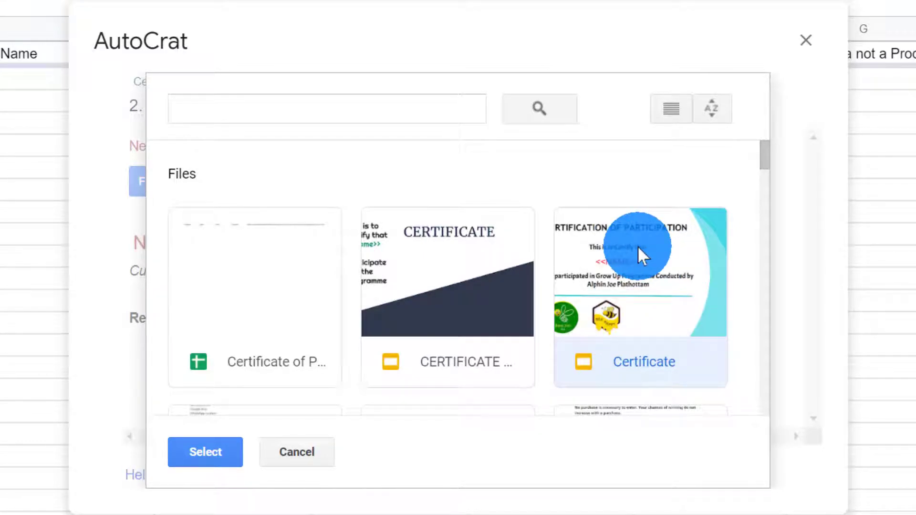
left_click(218, 458)
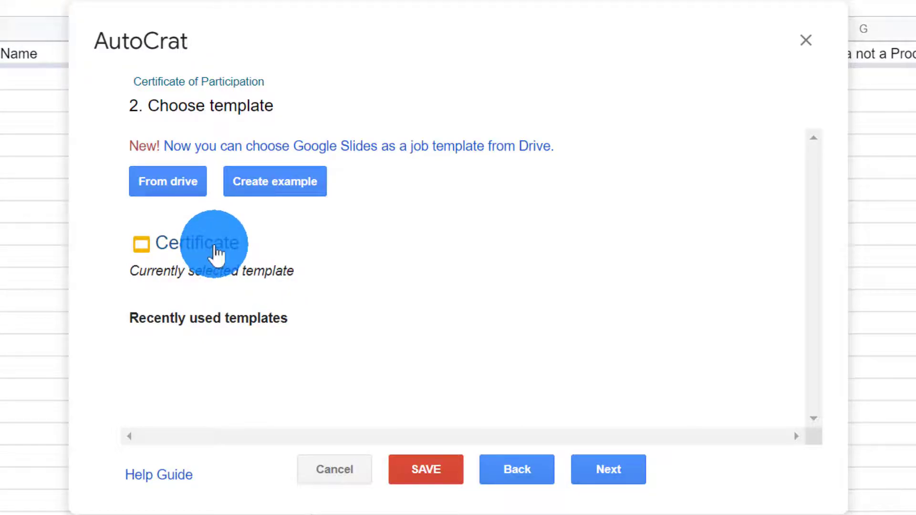
left_click(588, 476)
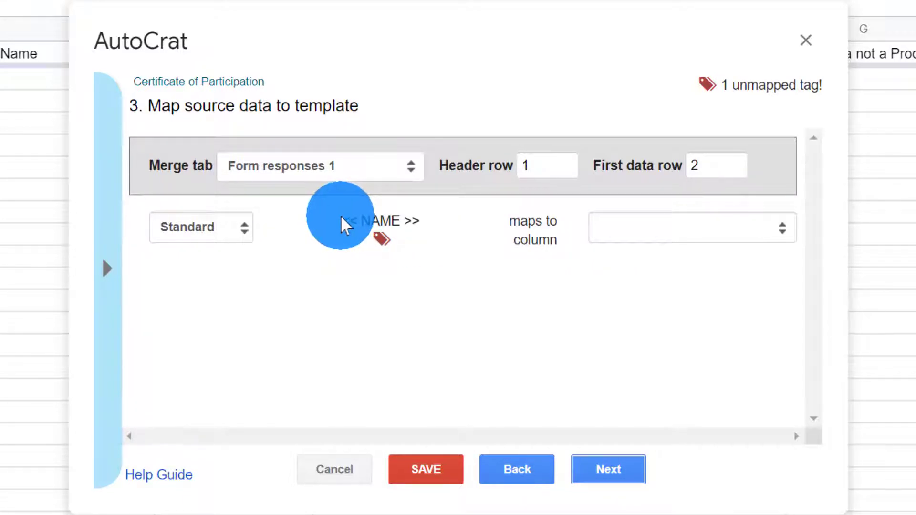
left_click_drag(344, 219, 443, 251)
left_click(349, 228)
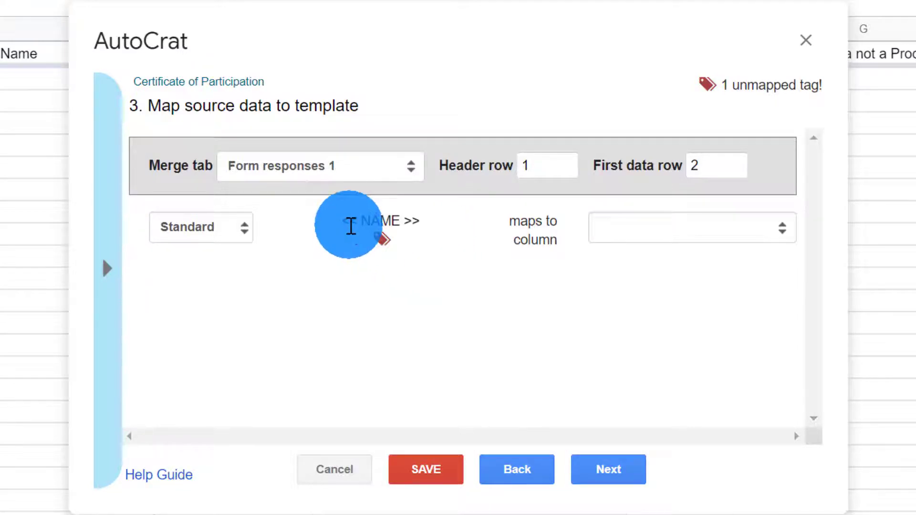
left_click_drag(358, 225, 334, 218)
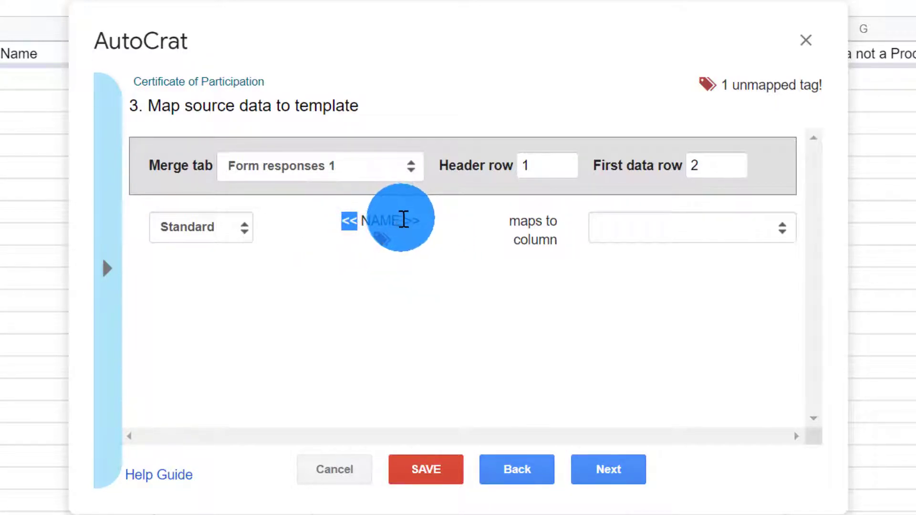
left_click_drag(401, 221, 431, 204)
left_click(486, 231)
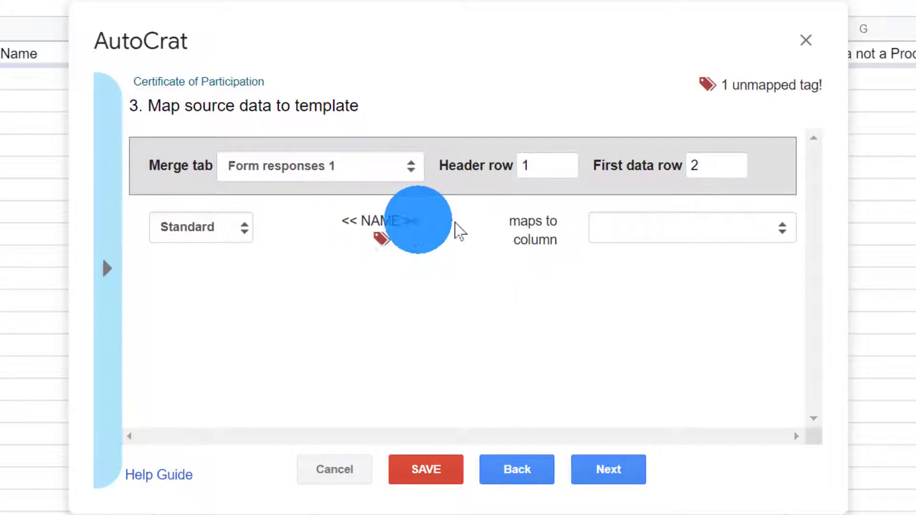
Map the template's NAME tag to the "Name" column and continue to the file settings
left_click(646, 237)
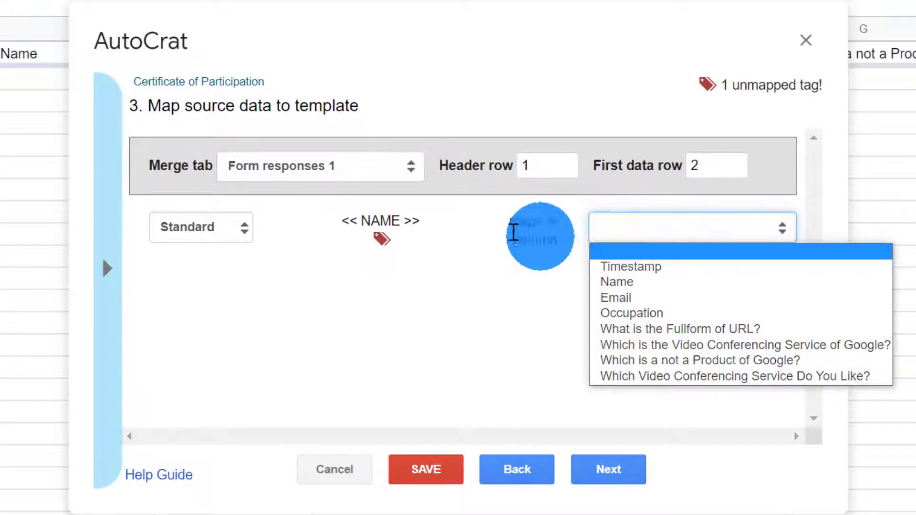
left_click(353, 217)
left_click_drag(353, 217, 409, 217)
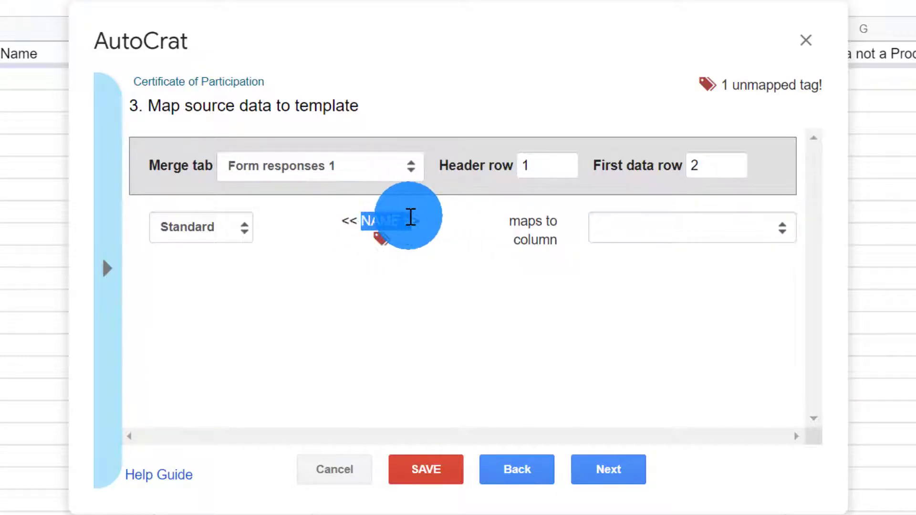
left_click(664, 236)
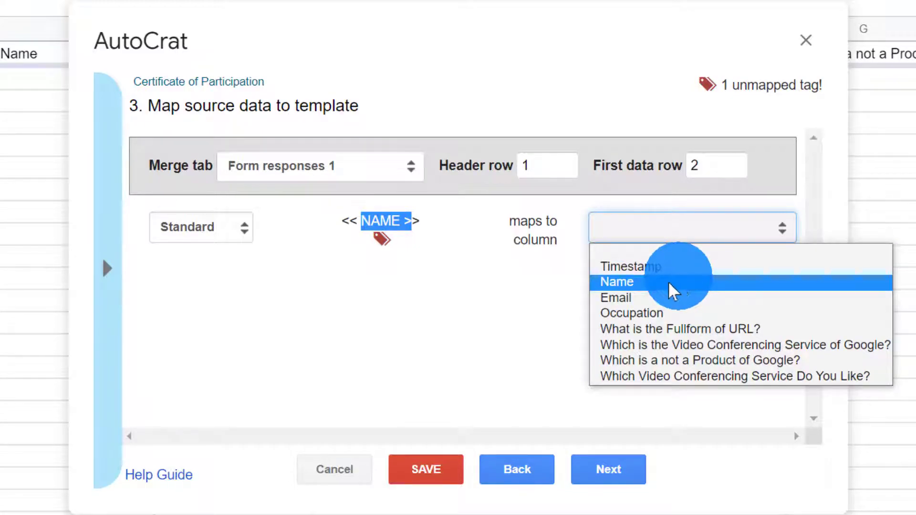
left_click(625, 285)
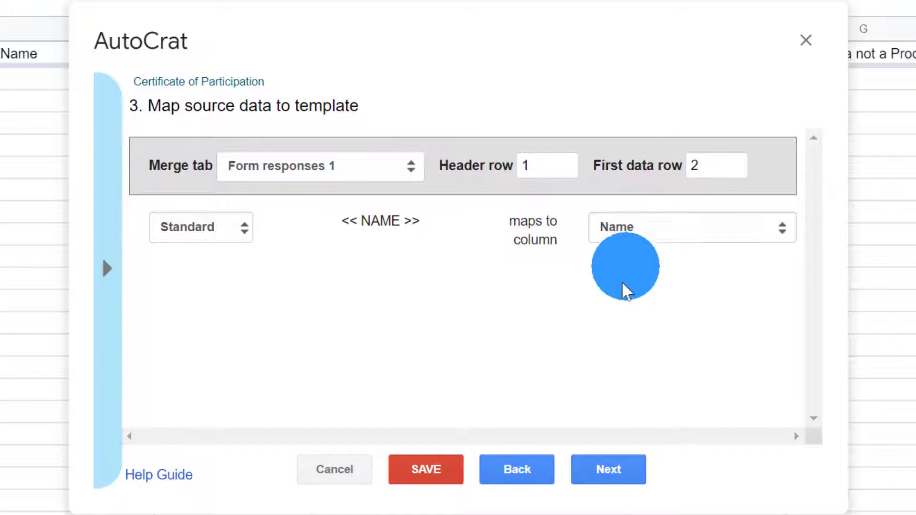
left_click(604, 472)
left_click(209, 165)
left_click(300, 151)
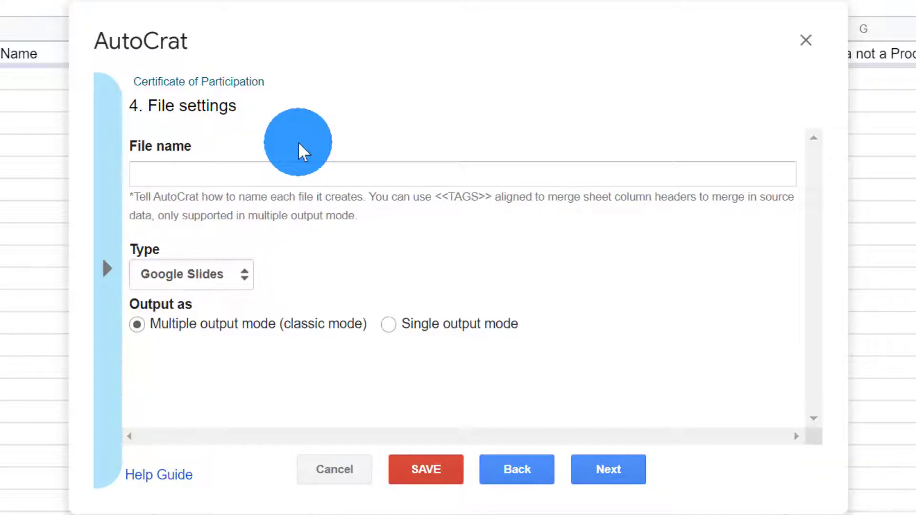
left_click(272, 165)
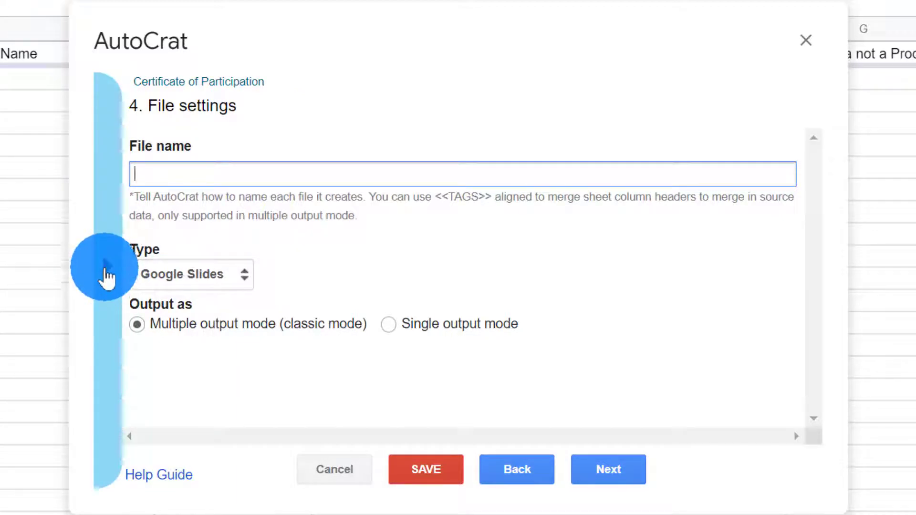
left_click(108, 277)
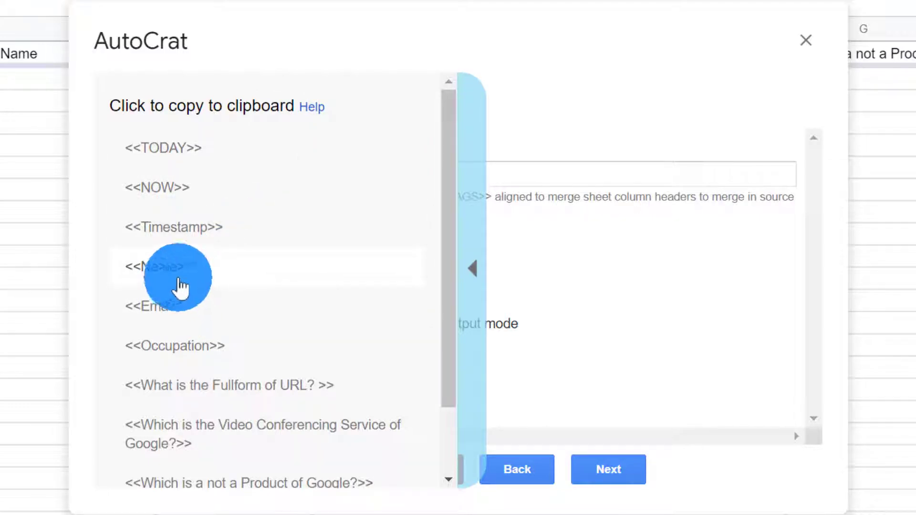
left_click(472, 269)
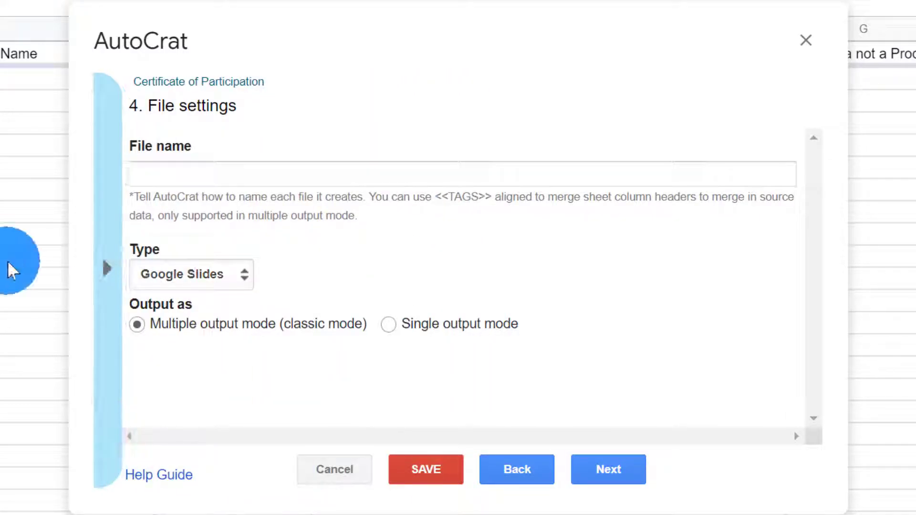
left_click(183, 168)
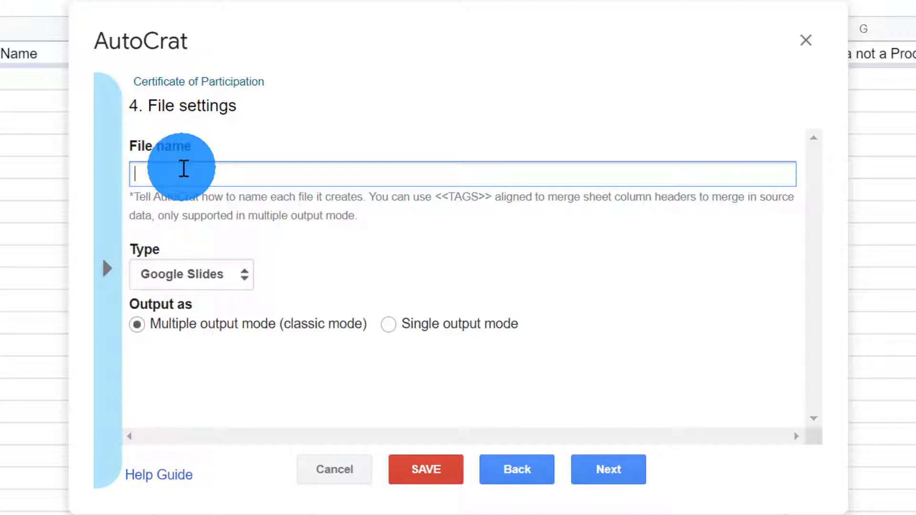
type("=-")
key("BackSpace")
key("BackSpace")
type("-")
key("BackSpace")
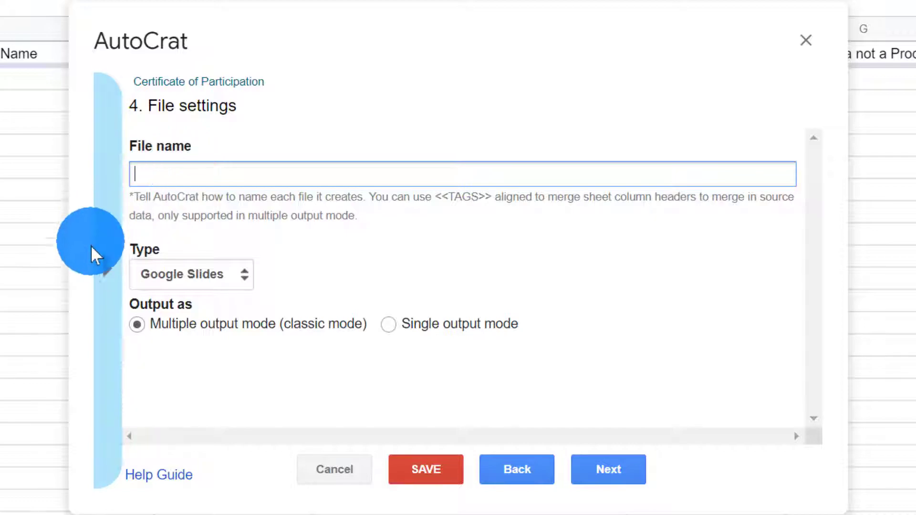
Copy the <<Name>> tag from the tag list and set the output file name to "<<Name>> - Certificate"
left_click(101, 262)
left_click(218, 268)
key("ctrl+c")
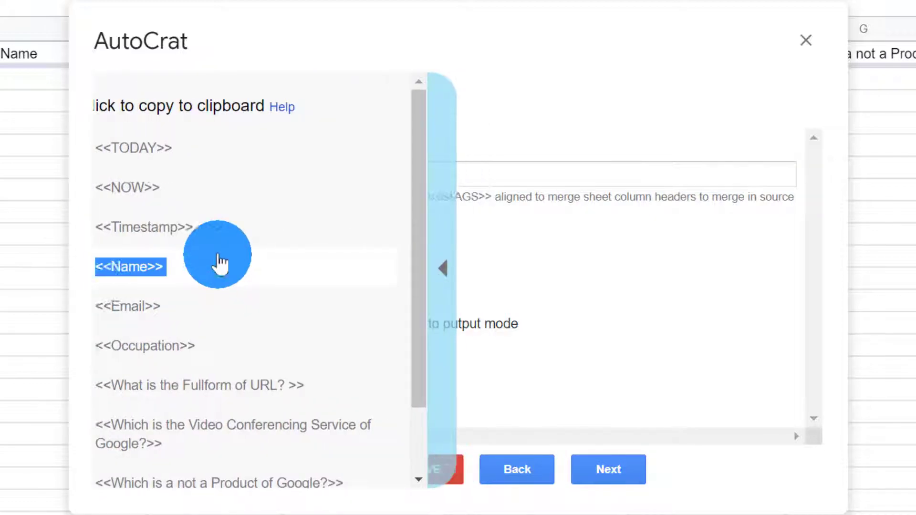
left_click(231, 173)
key("ctrl+v")
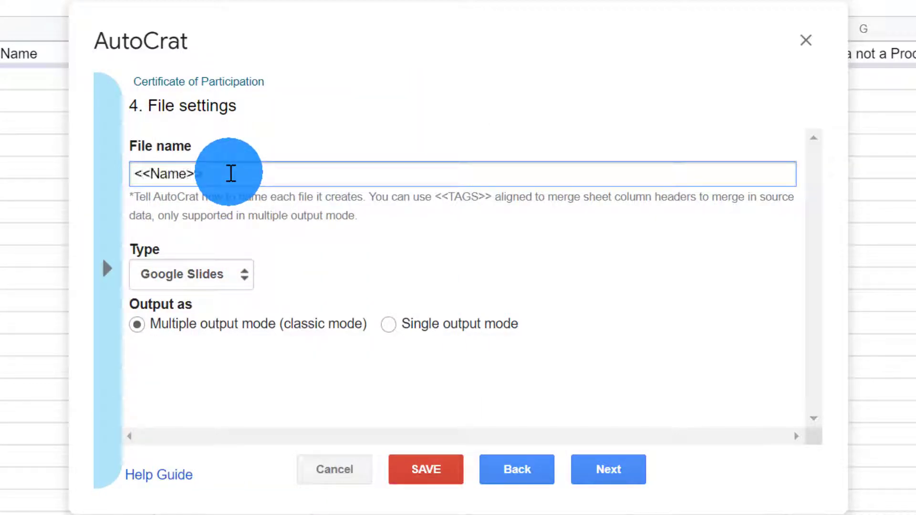
type("-")
type(" Cer")
type("ti")
type("ficate")
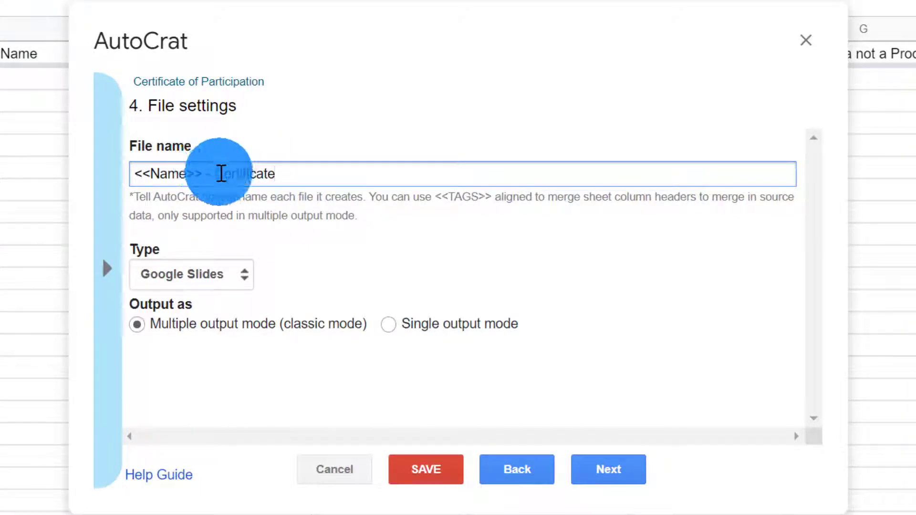
Change the output file name to "Certificate of Participation", removing the name tag
left_click_drag(223, 173, 79, 181)
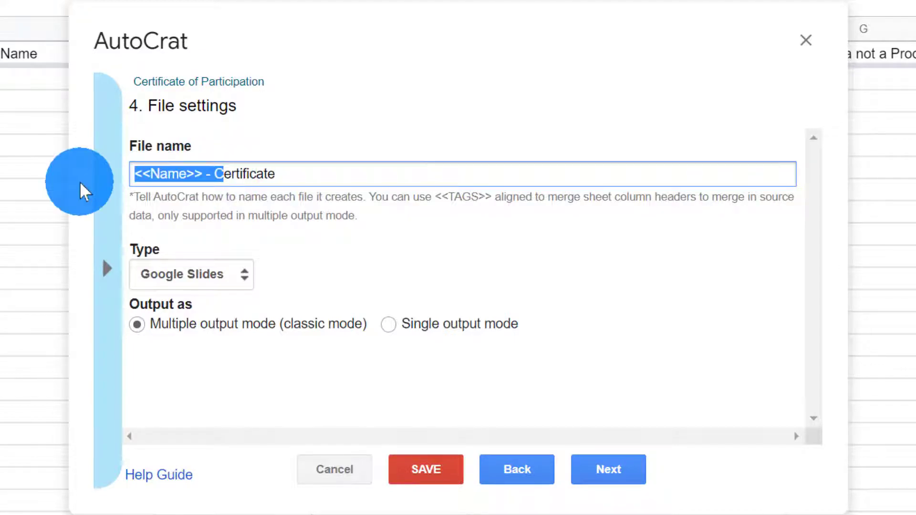
key("BackSpace")
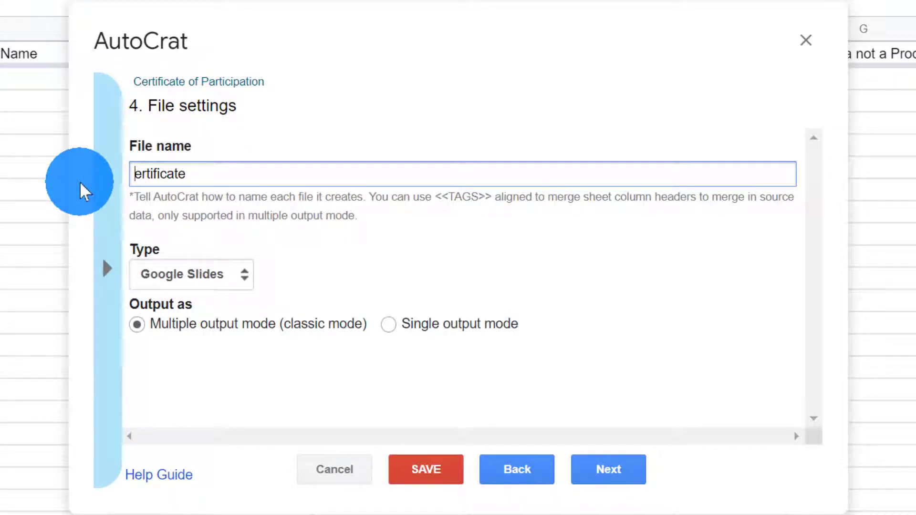
type("C")
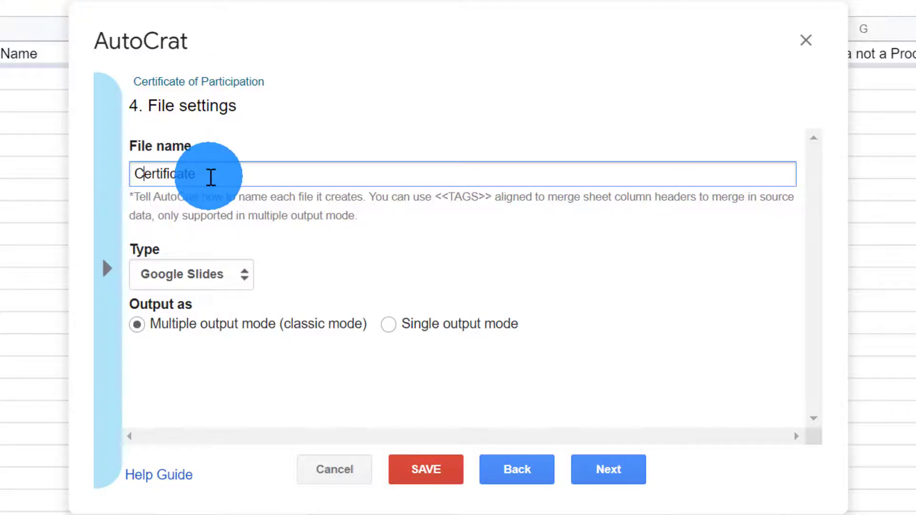
left_click(218, 174)
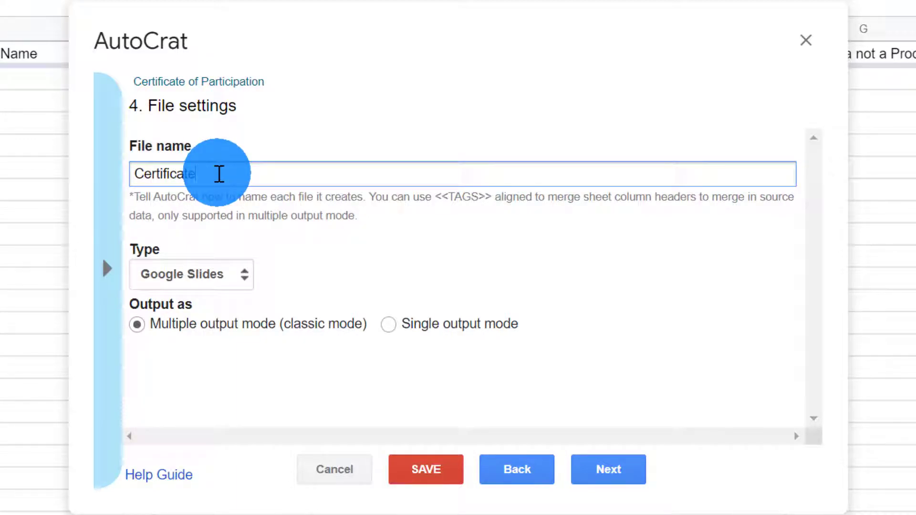
type("of Participation")
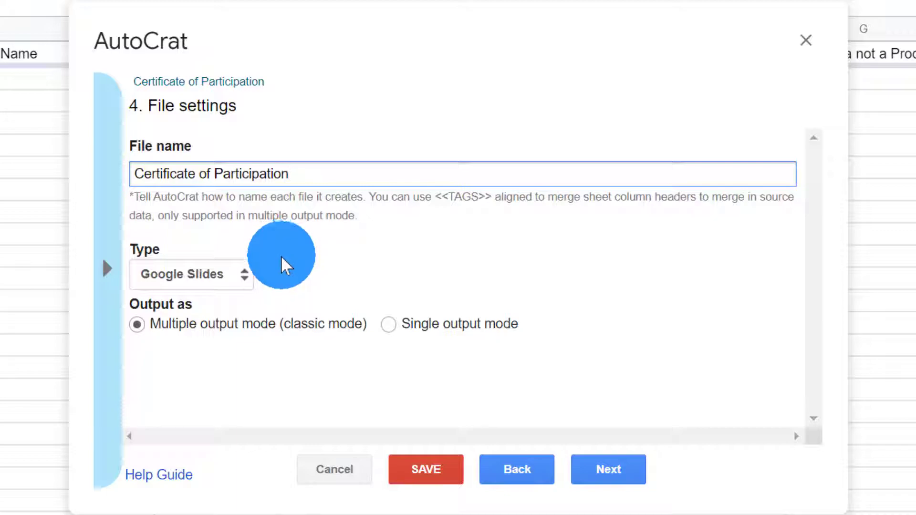
Set the output file type to PDF and continue to the destination folder choice
left_click(244, 279)
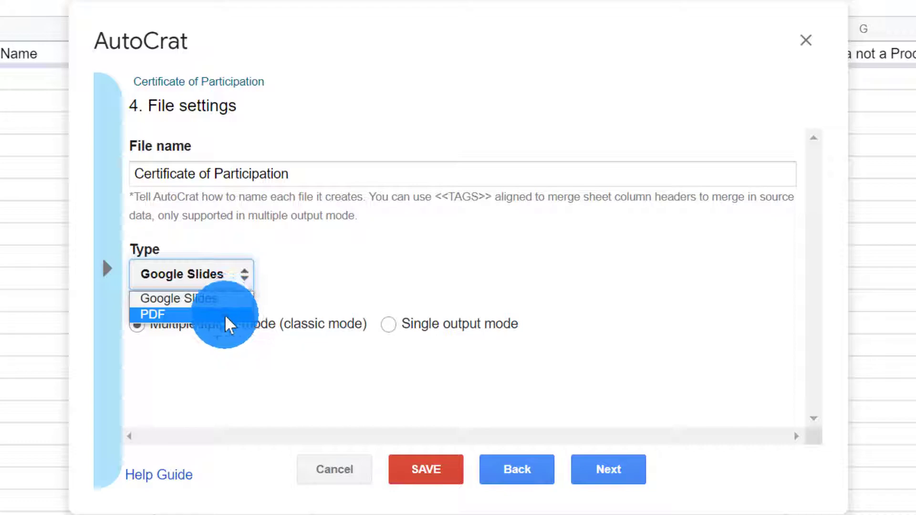
left_click(229, 316)
left_click(307, 266)
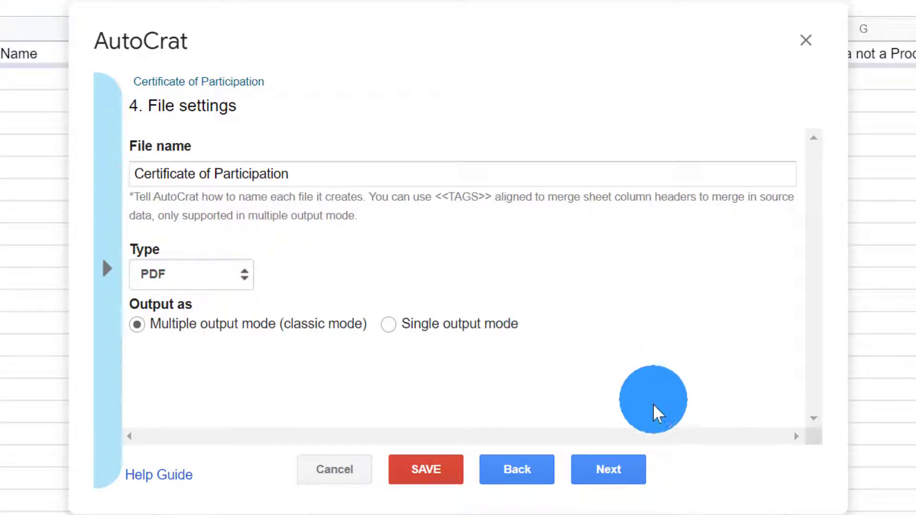
left_click(621, 469)
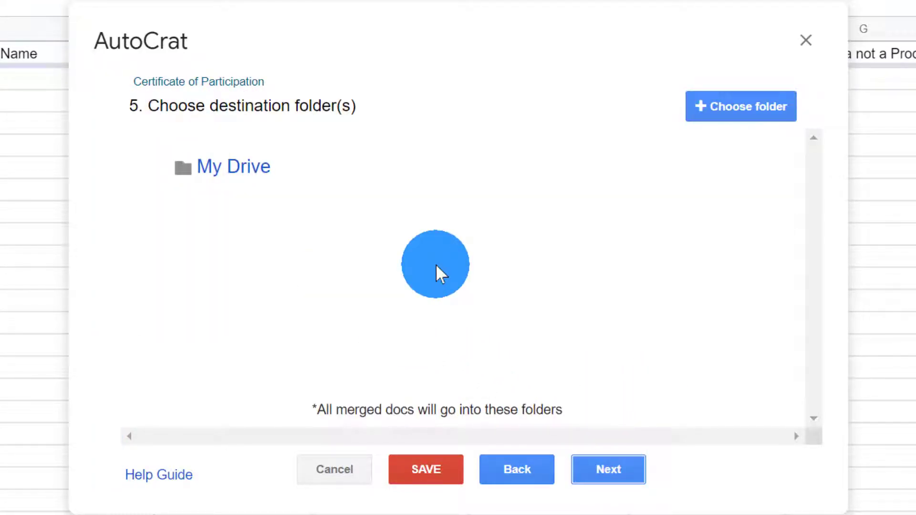
mouse_move(237, 181)
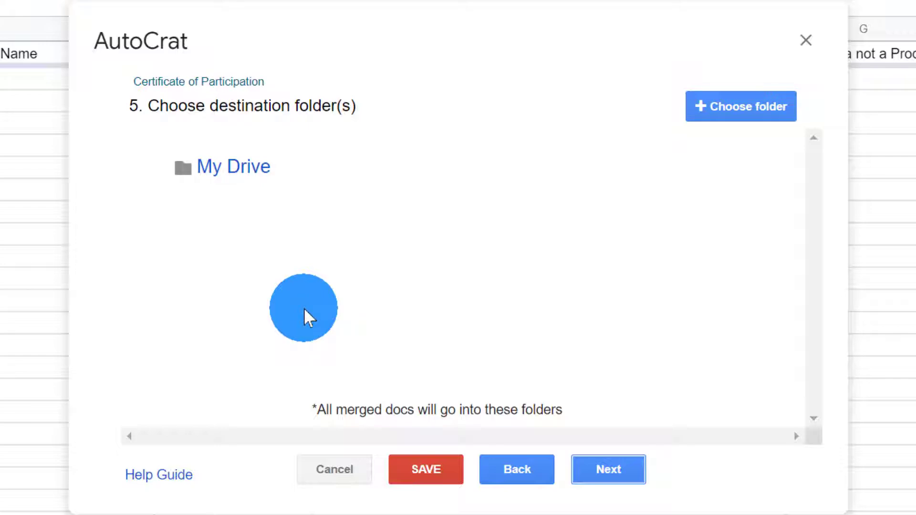
left_click(769, 109)
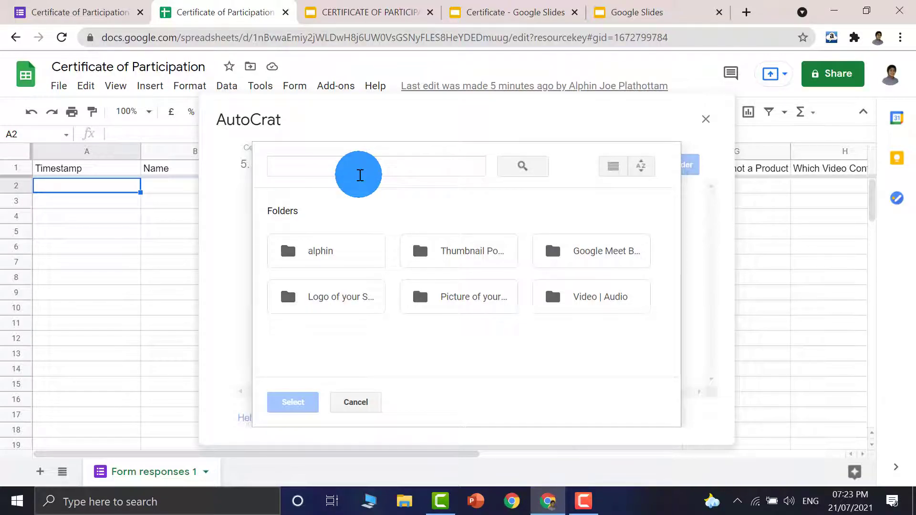
left_click(380, 170)
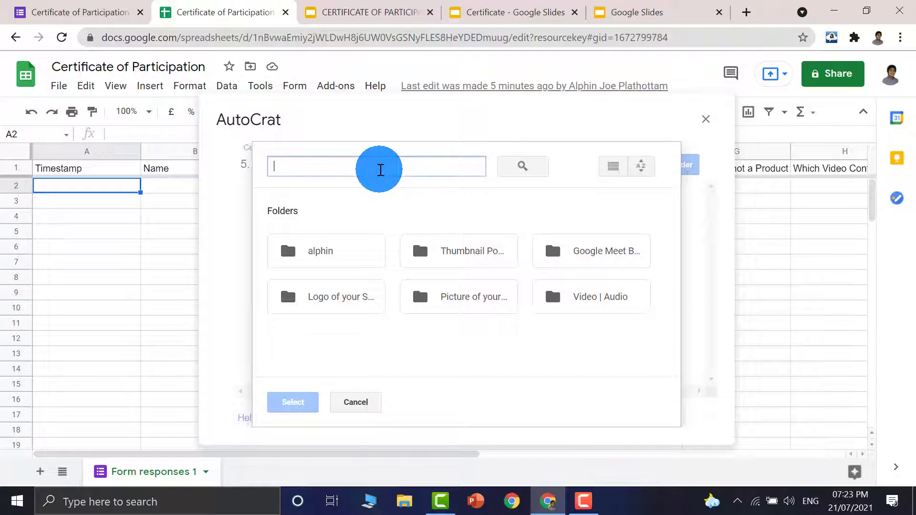
left_click(410, 211)
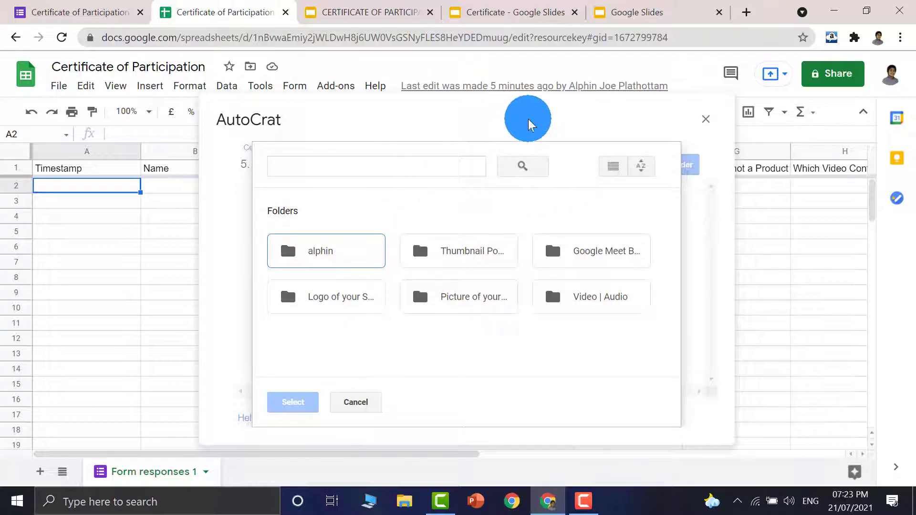
left_click(357, 168)
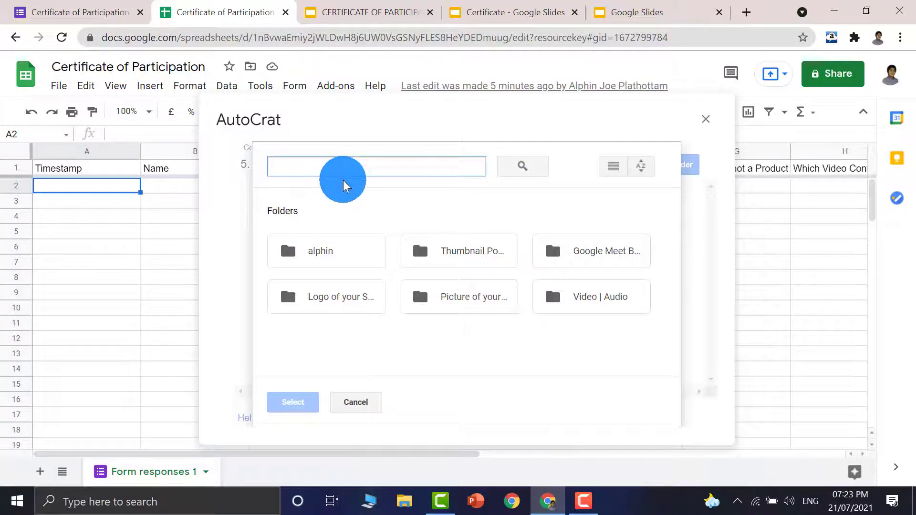
Open Google Drive in a new browser tab and create a folder named "Autocrat - Certificate of Participation"
left_click(747, 13)
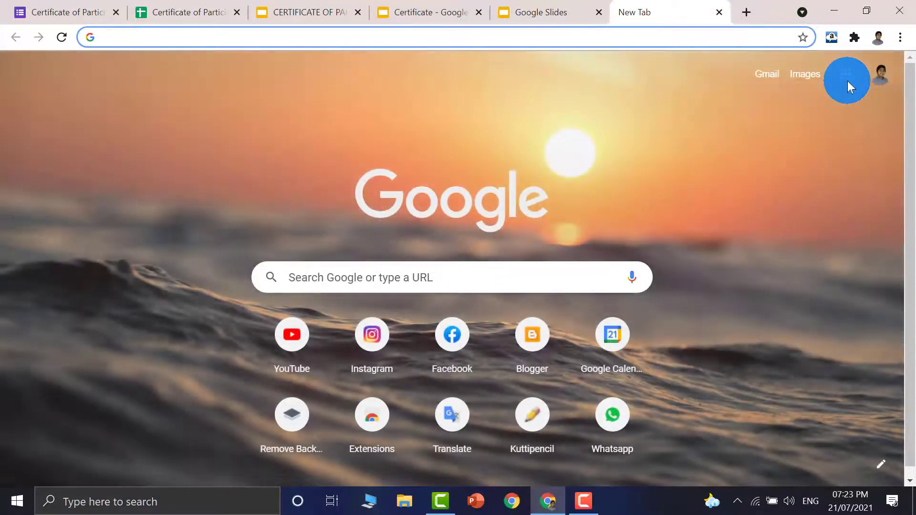
left_click(848, 85)
left_click(714, 198)
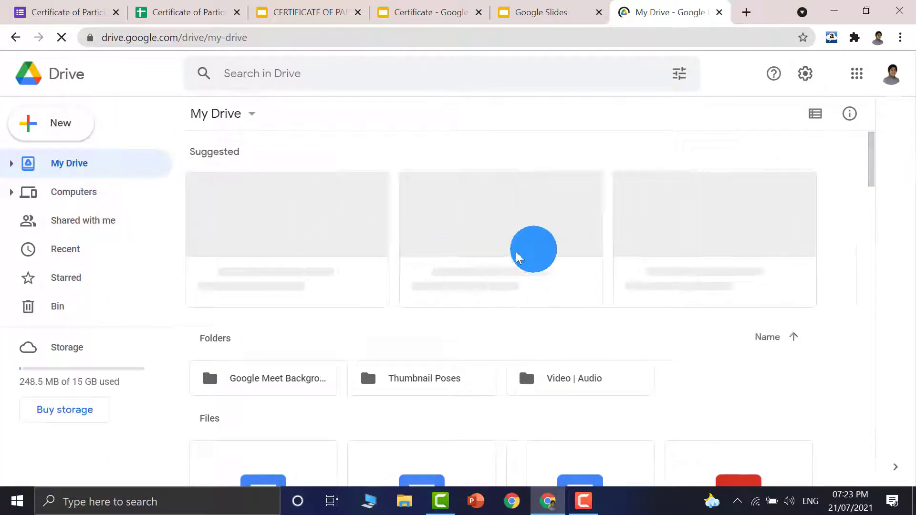
left_click(66, 128)
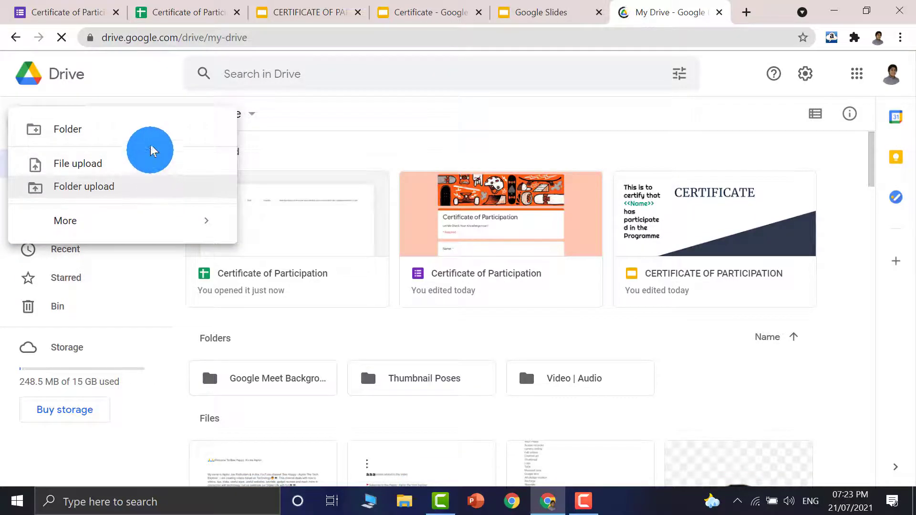
left_click(151, 136)
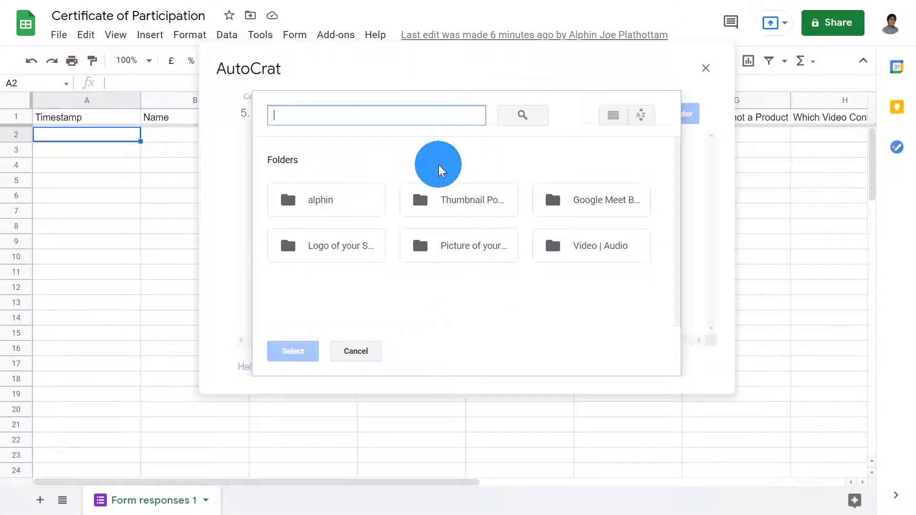
Reload the folder chooser, add "Autocrat - Certificate of Participation" as a destination folder and remove My Drive from the destinations
left_click(355, 352)
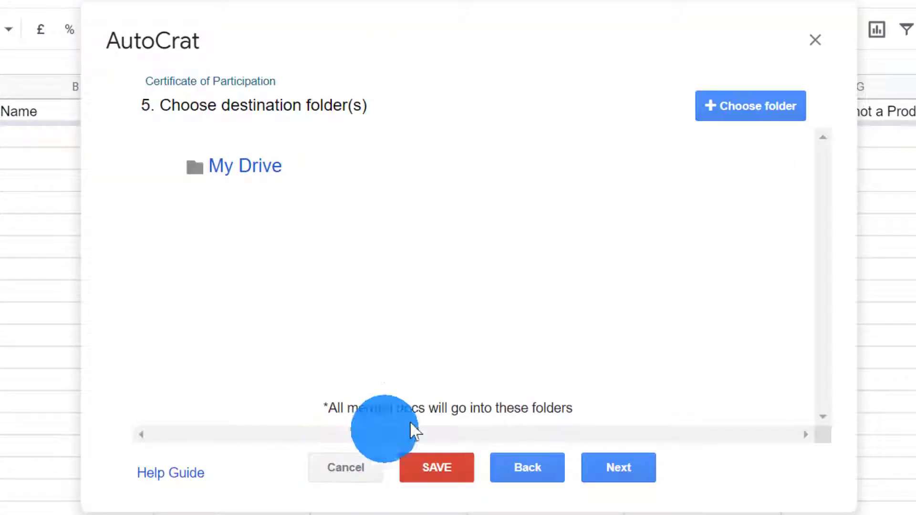
left_click(754, 109)
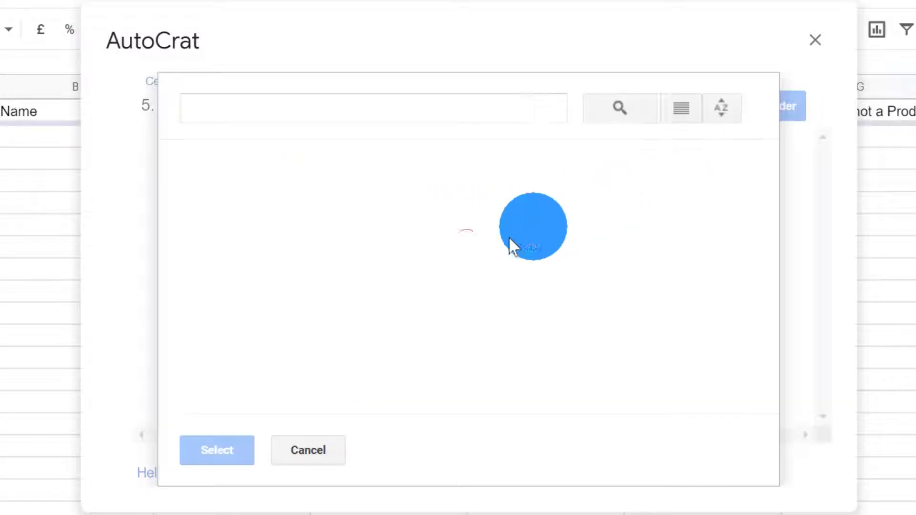
left_click(242, 248)
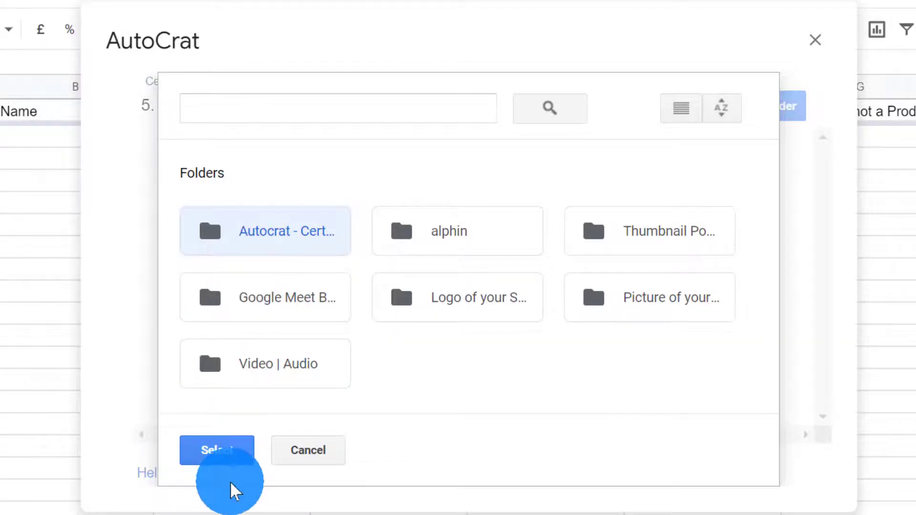
left_click(230, 456)
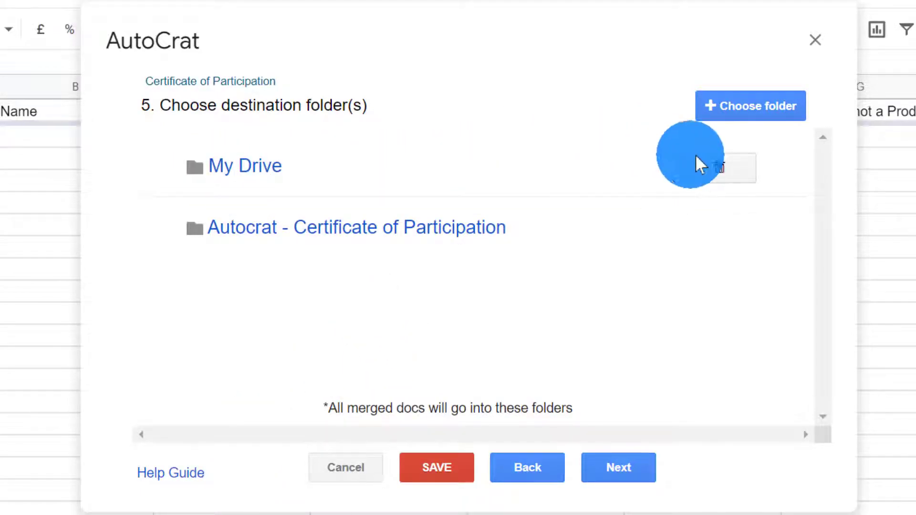
left_click(718, 167)
left_click(765, 253)
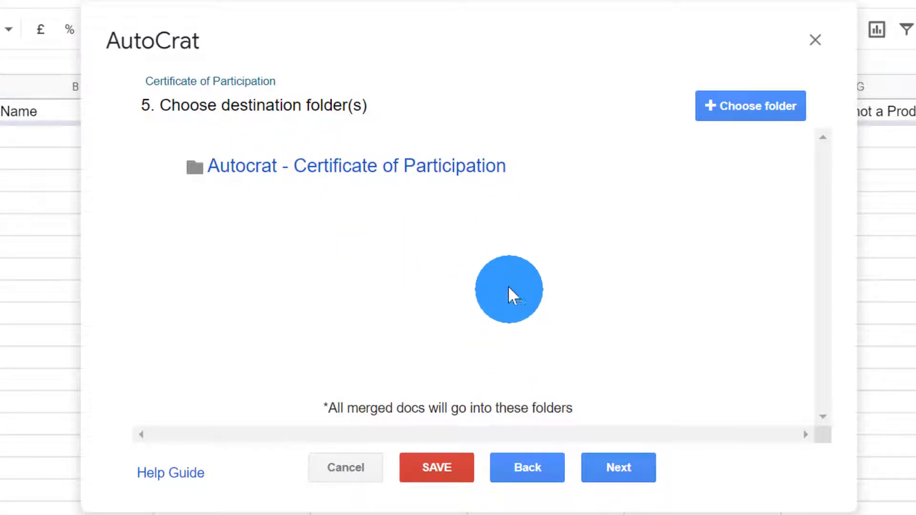
Skip the optional dynamic folder reference and merge condition to reach the document sharing and email settings
left_click(616, 469)
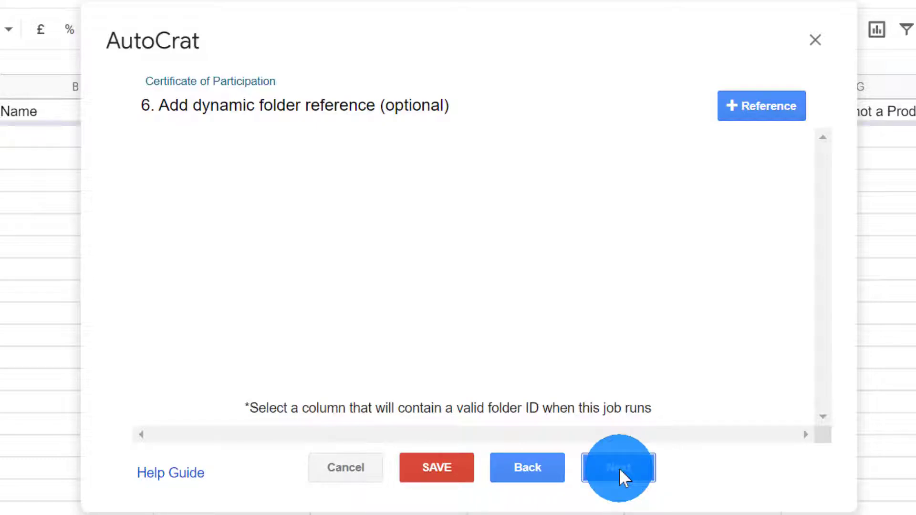
left_click(619, 468)
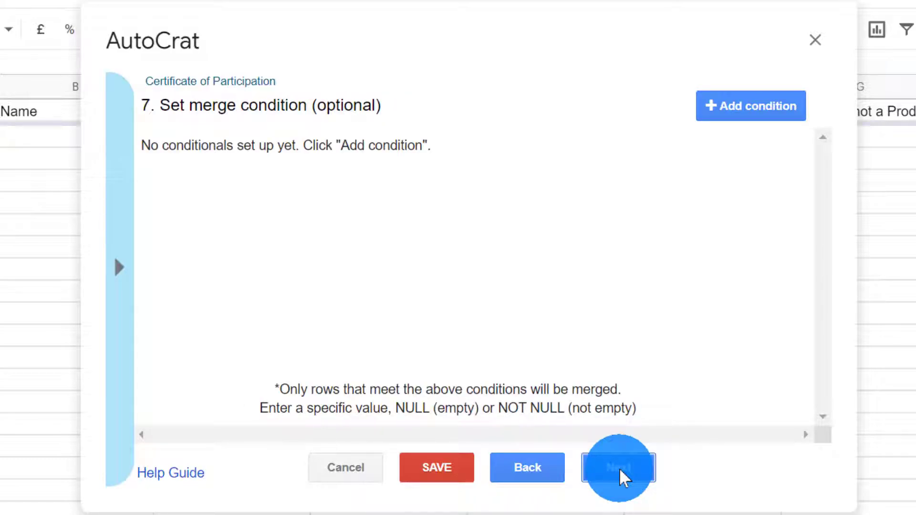
left_click(620, 470)
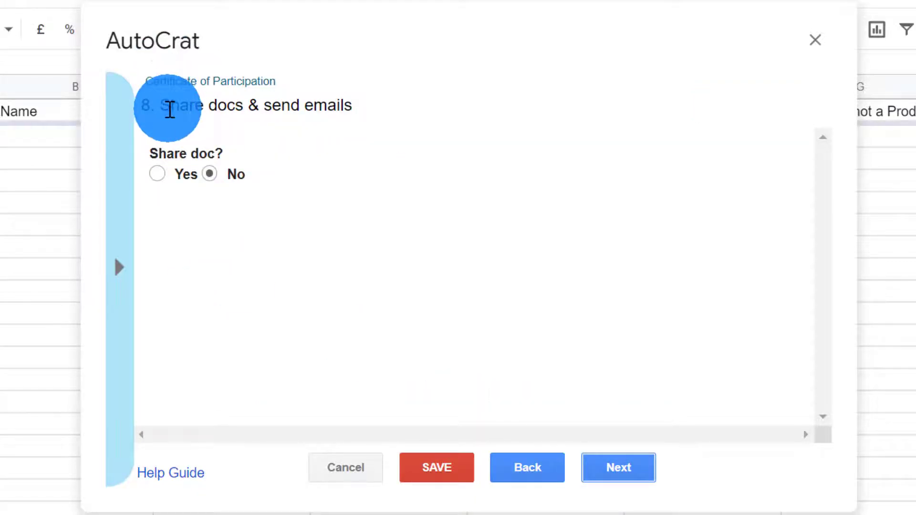
left_click_drag(157, 102, 380, 147)
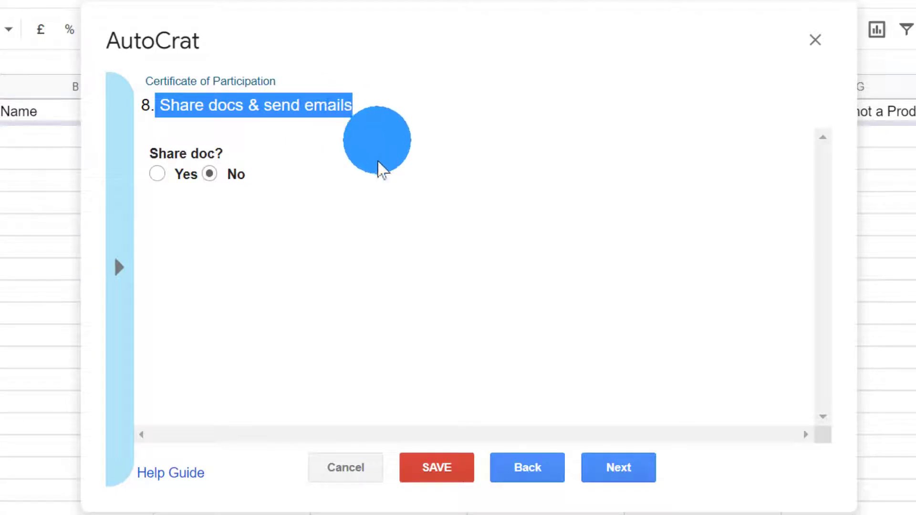
left_click(381, 184)
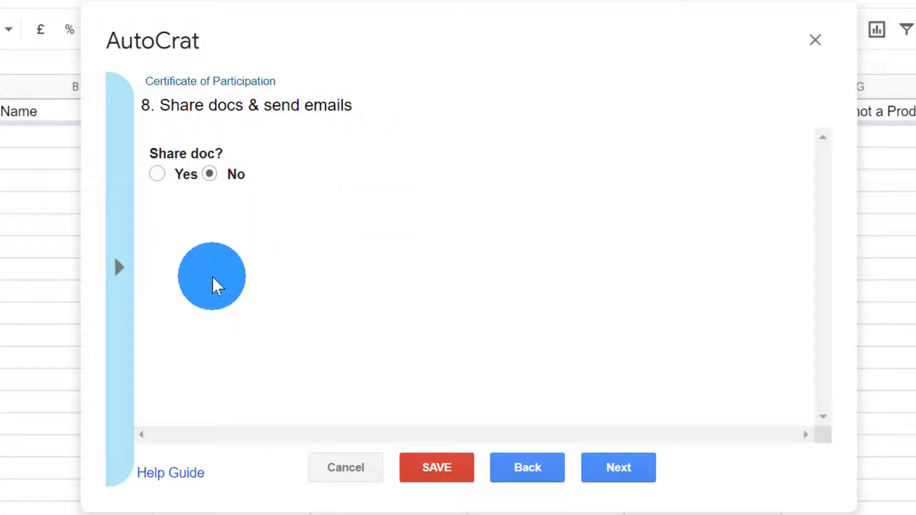
Enable sharing of the merged document and review the sharing options
left_click(158, 176)
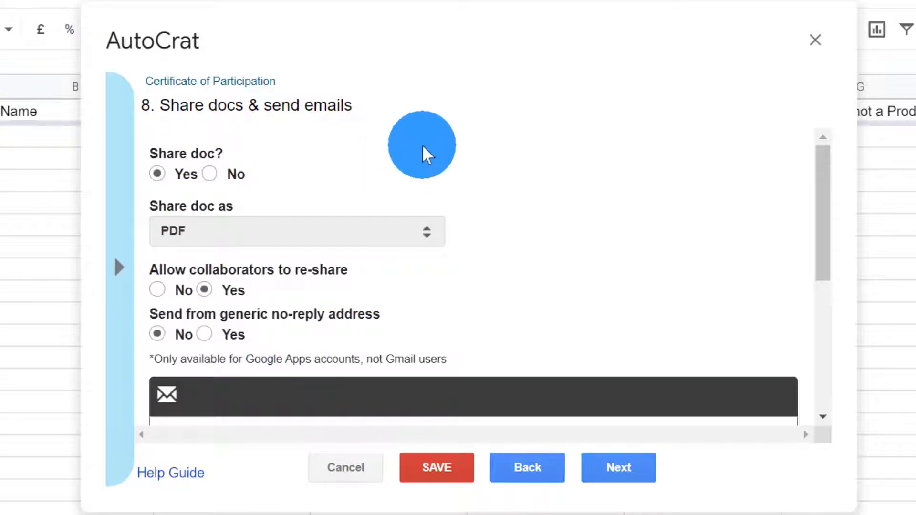
scroll(427, 153, "down", 4)
scroll(427, 154, "up", 4)
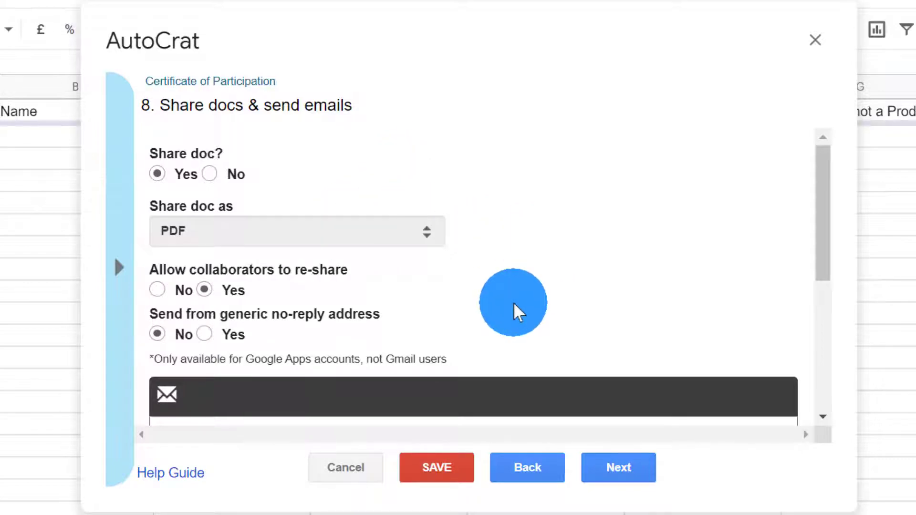
Copy the <<Email>> tag from the tag list and enter it as the email recipient
scroll(516, 310, "down", 4)
left_click(216, 228)
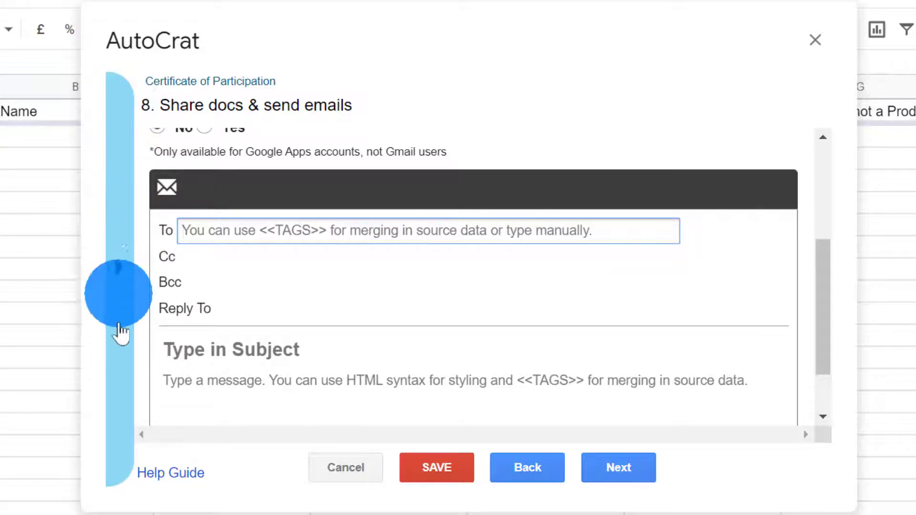
left_click(113, 275)
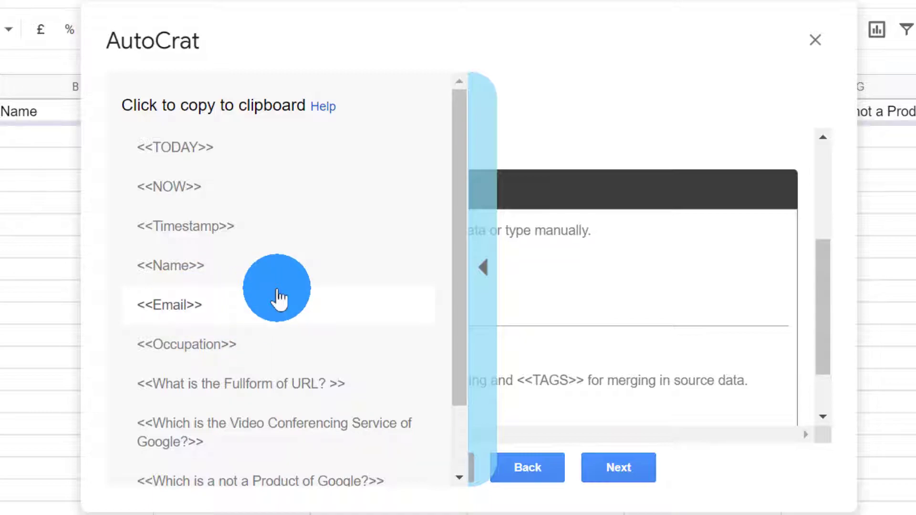
left_click(225, 312)
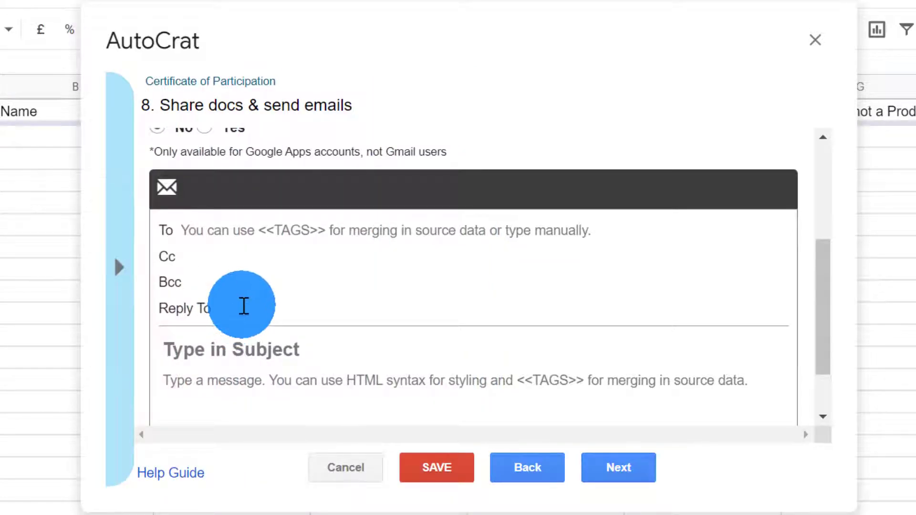
scroll(242, 306, "down", 2)
scroll(246, 306, "up", 5)
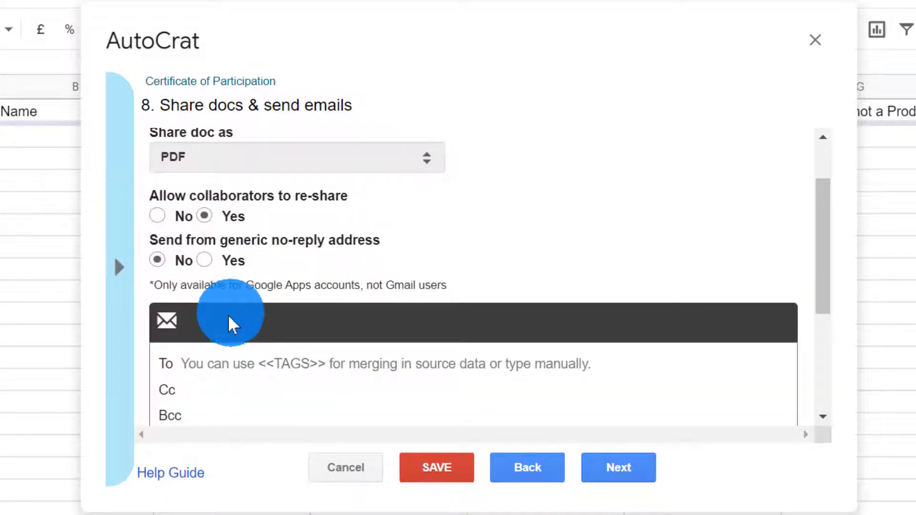
left_click(220, 362)
type("<<Email>>")
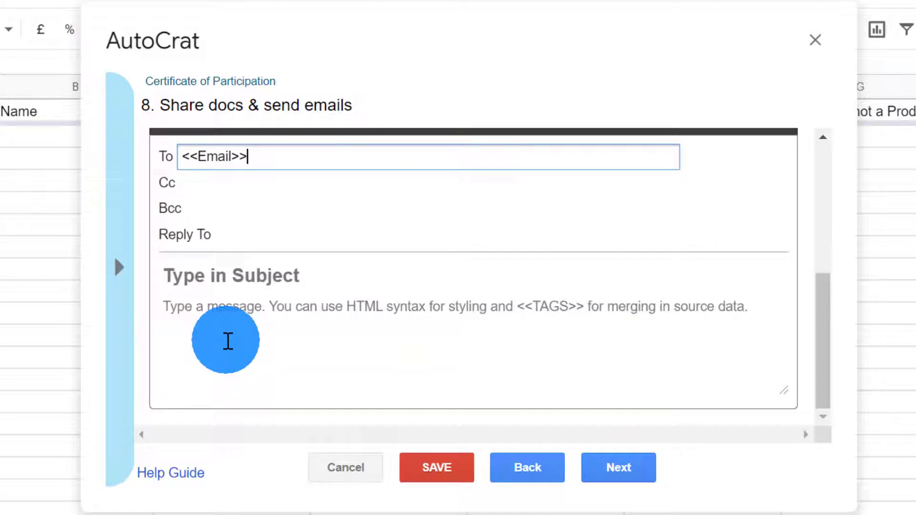
Set the email subject to "Certificate of Participation" and the message to "Congatulations!!! You are is here. Don't forget to Download it. Always Bee Happy"
left_click(268, 282)
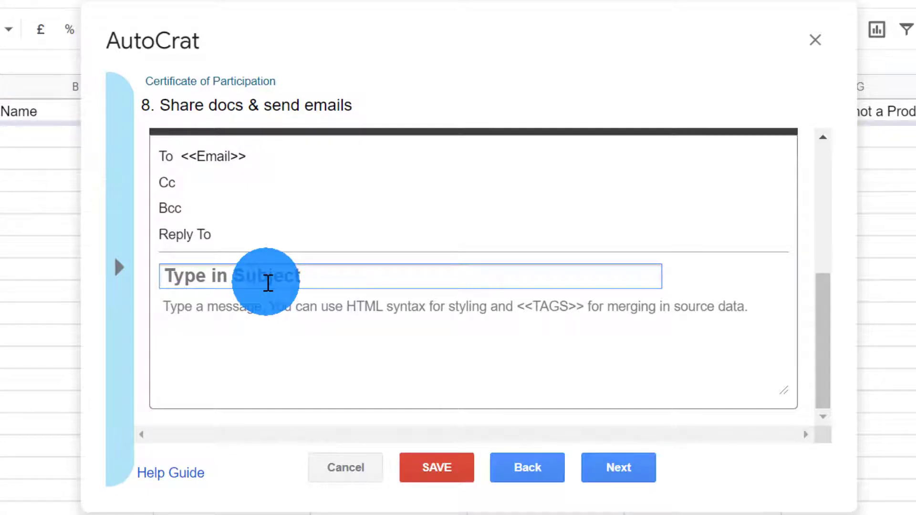
type("Certificate of Participation")
left_click(272, 333)
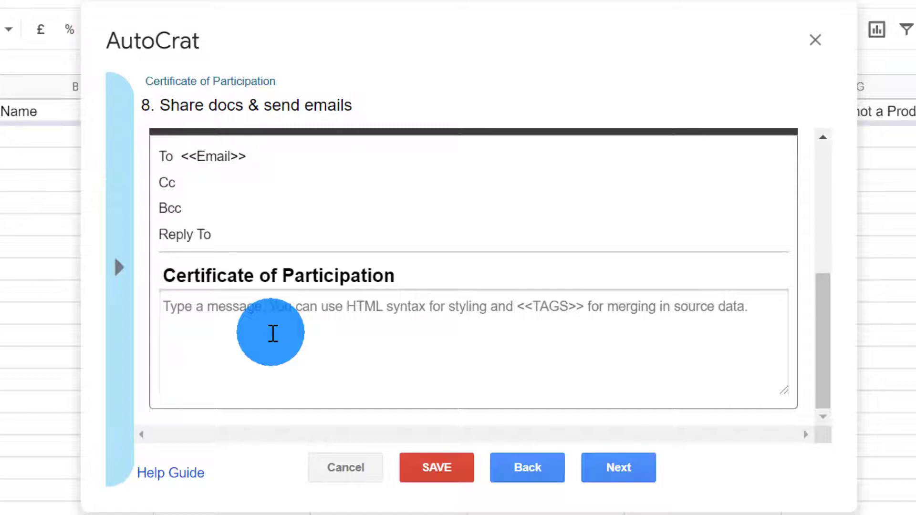
type("Congratulations!!! You are here. Don't forget to Download it. Always Bee Happy")
left_click_drag(687, 311, 176, 323)
left_click(217, 359)
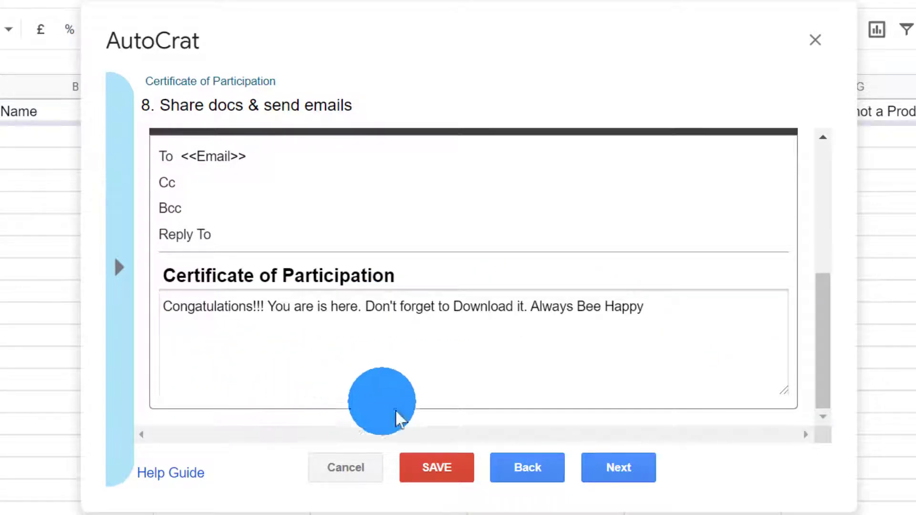
scroll(472, 432, "up", 6)
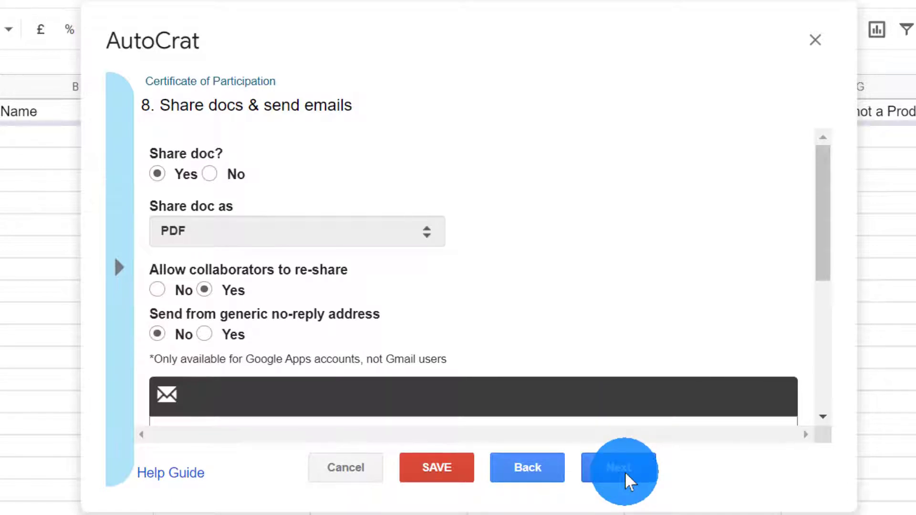
scroll(547, 379, "down", 5)
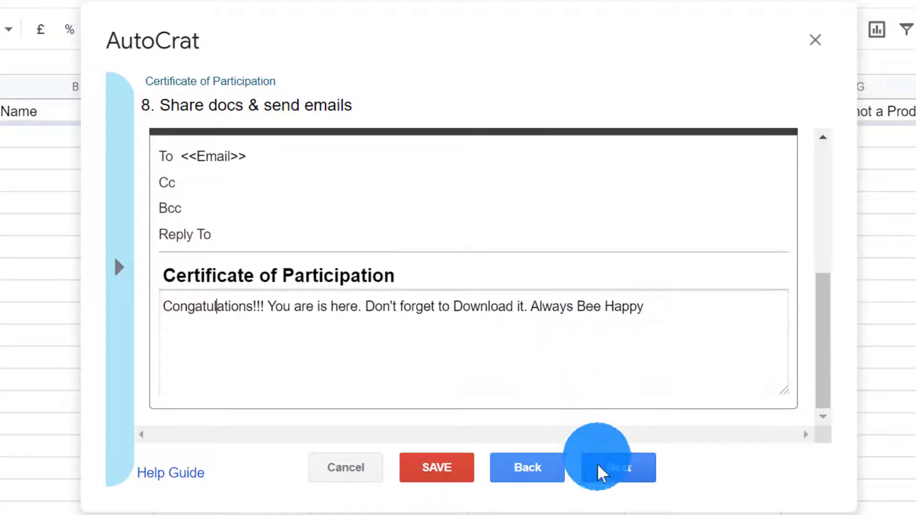
Enable the run on form trigger for the merge job, leave the time trigger off and save the job
left_click(600, 469)
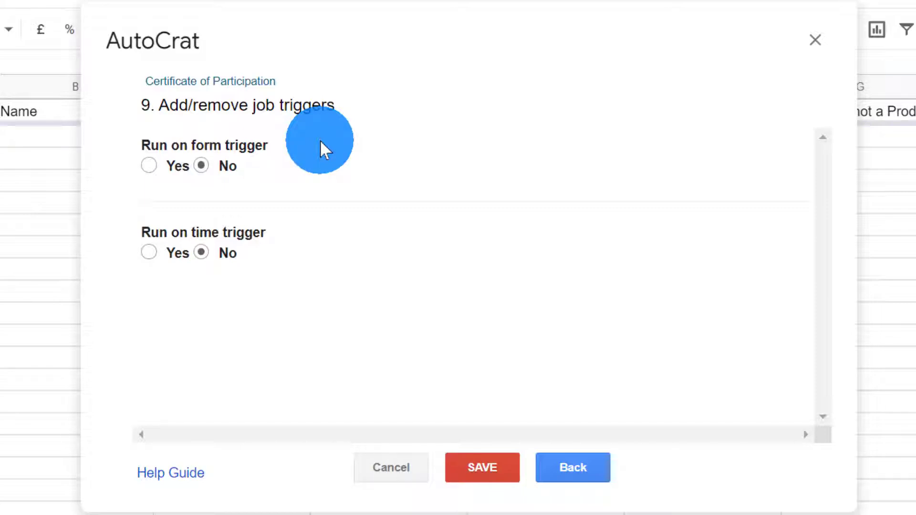
left_click(148, 172)
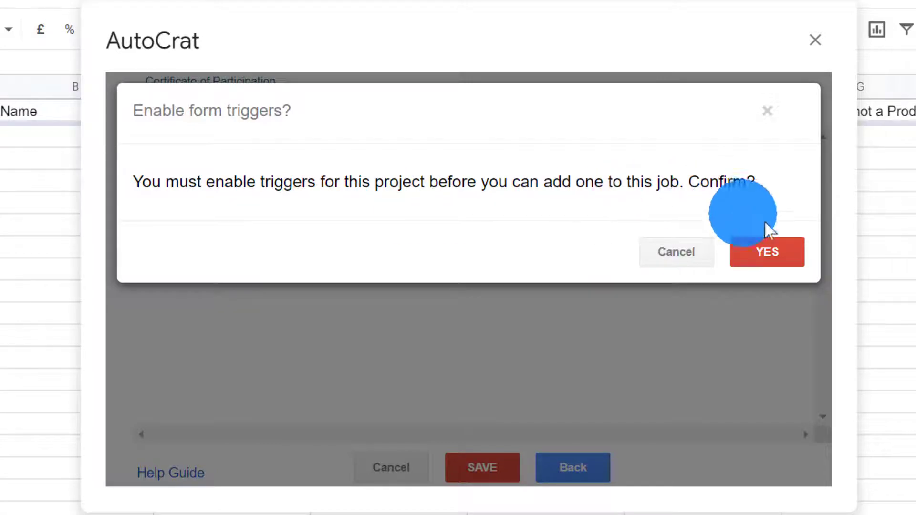
left_click(769, 250)
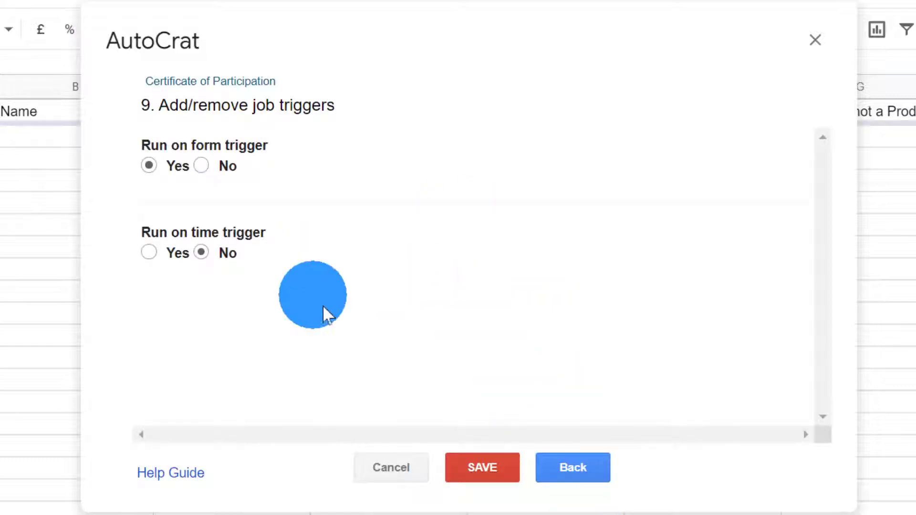
left_click(492, 468)
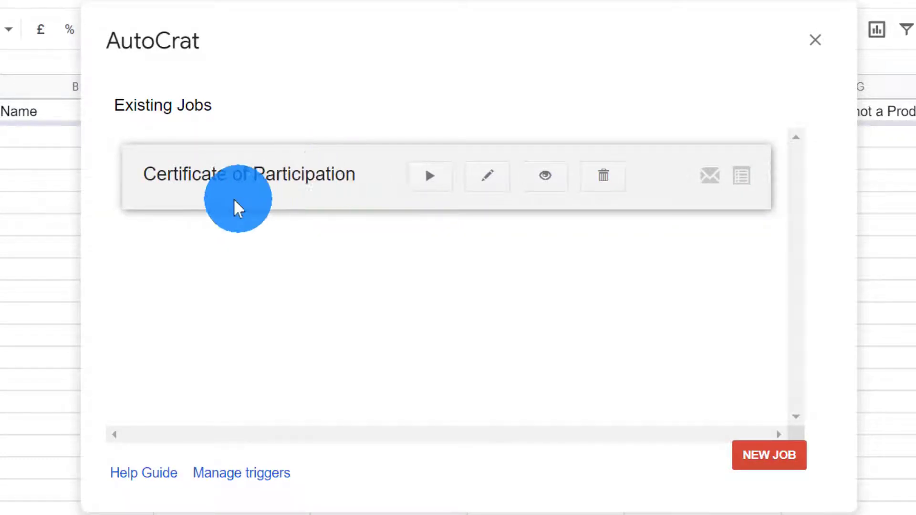
Run the Certificate of Participation job from the existing jobs and close AutoCrat
left_click_drag(145, 177, 355, 172)
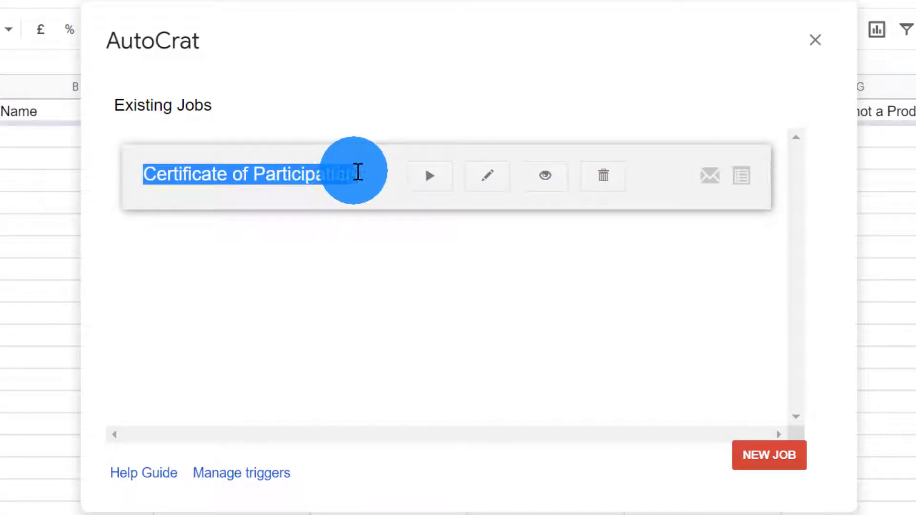
left_click(340, 246)
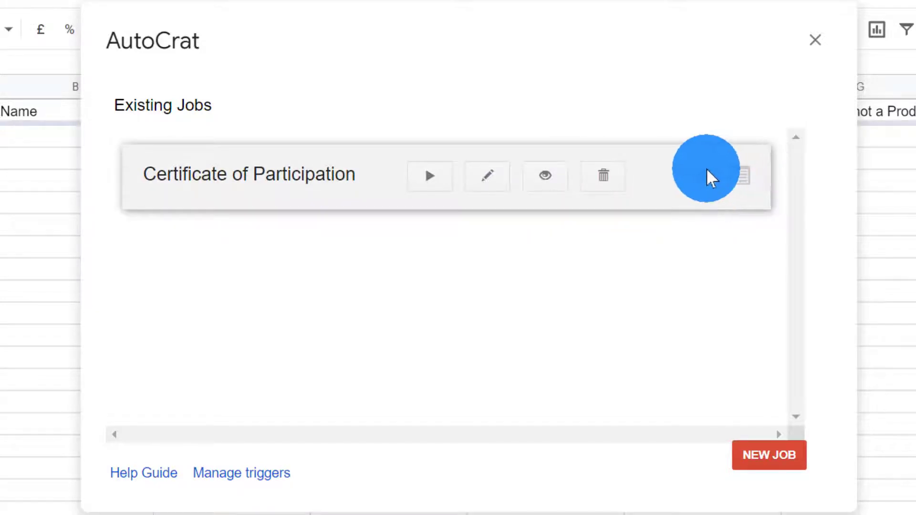
left_click(431, 180)
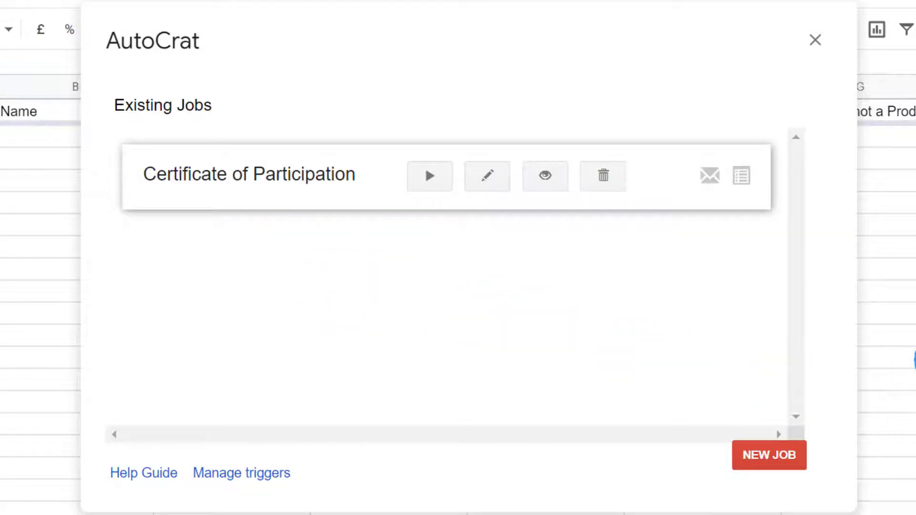
left_click(816, 41)
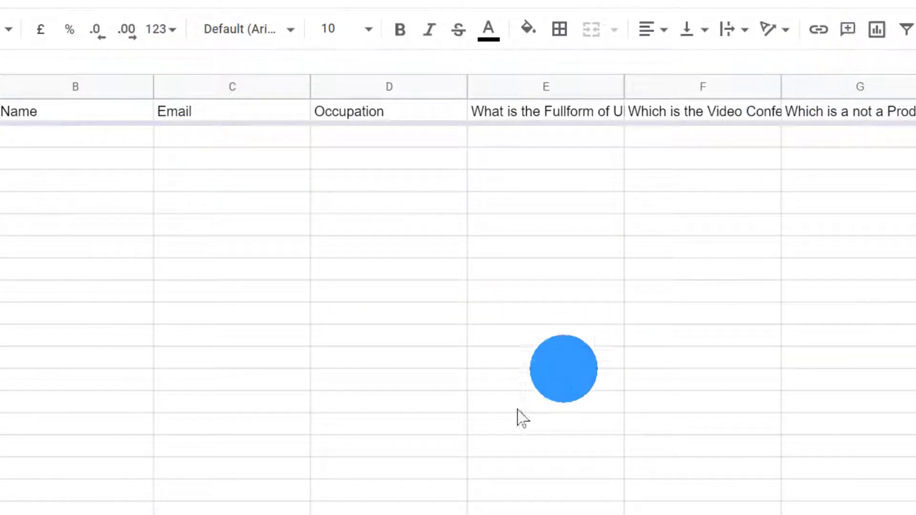
Widen the Merged Doc ID column I in the response sheet
scroll(182, 323, "right", 10)
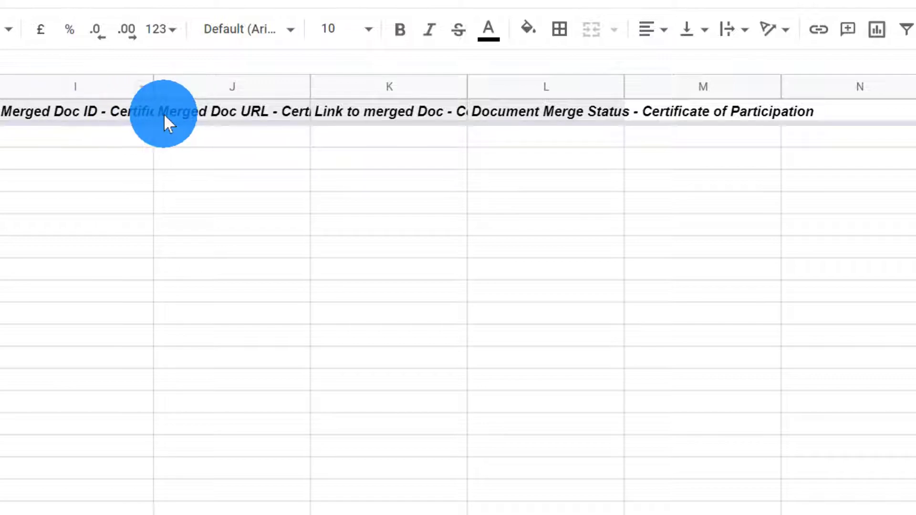
left_click_drag(153, 87, 193, 87)
left_click_drag(266, 85, 268, 86)
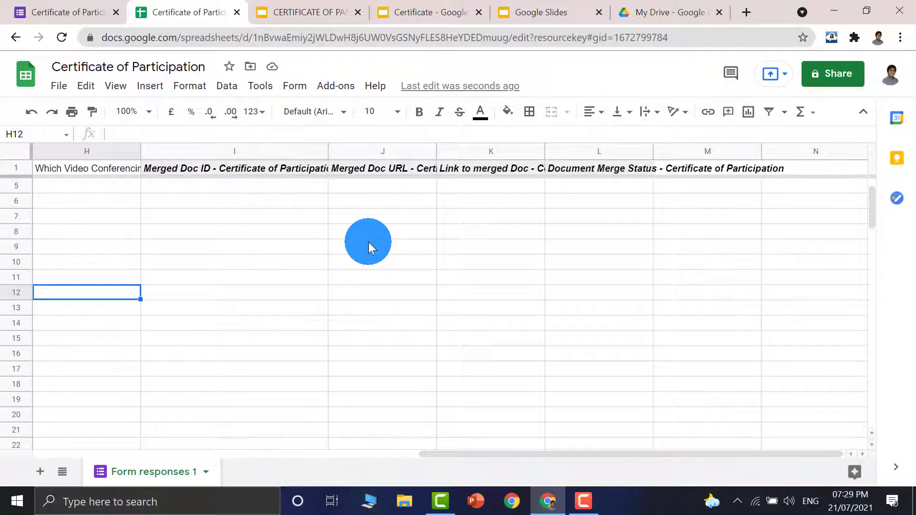
Switch to the Certificate of Participation form and copy its shortened share link
left_click(52, 12)
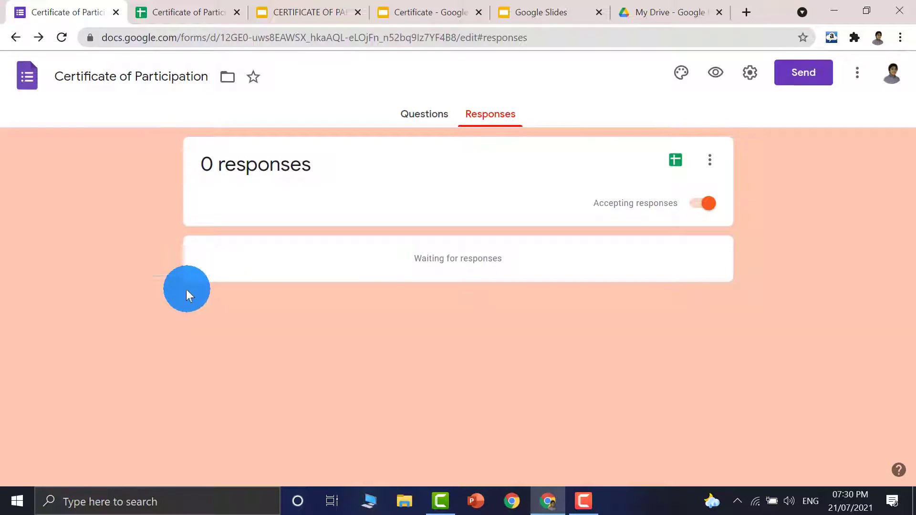
left_click(813, 74)
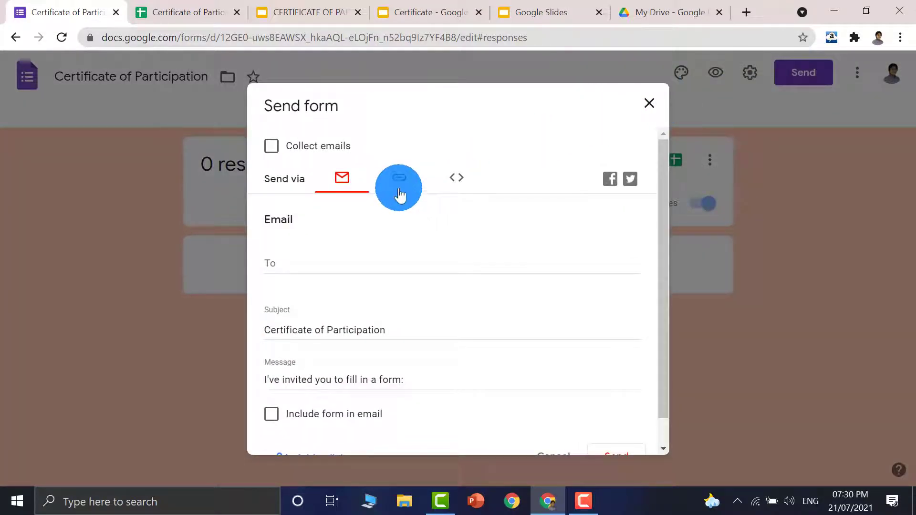
left_click(399, 178)
left_click(271, 272)
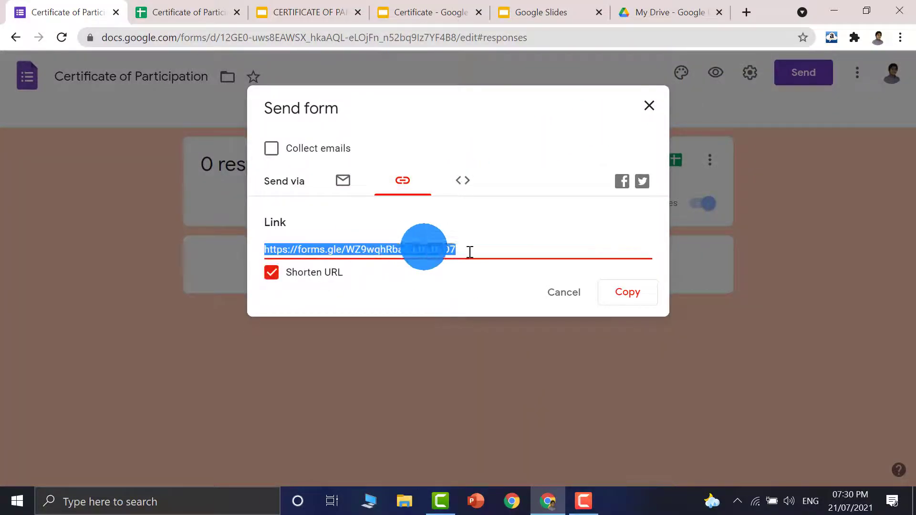
left_click(632, 293)
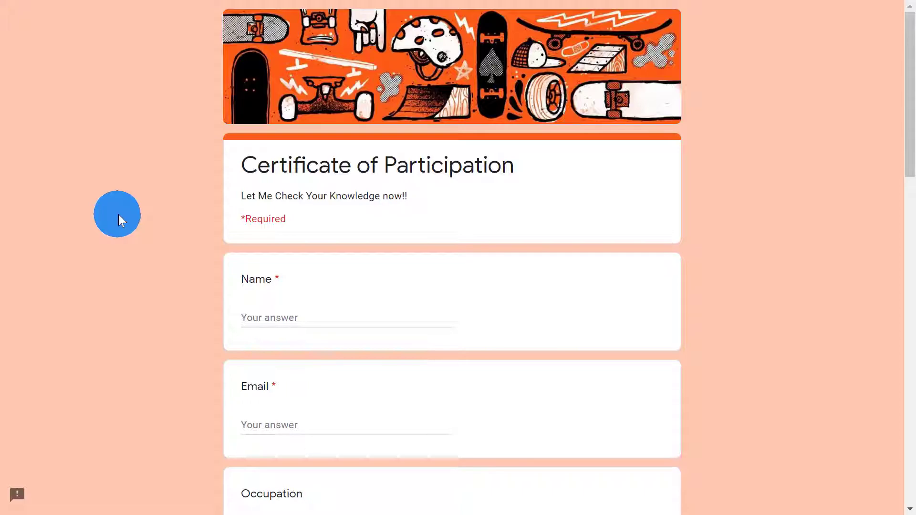
Fill in the live form with the participant's name and the answers Word and Zoom, and submit the response
left_click(266, 318)
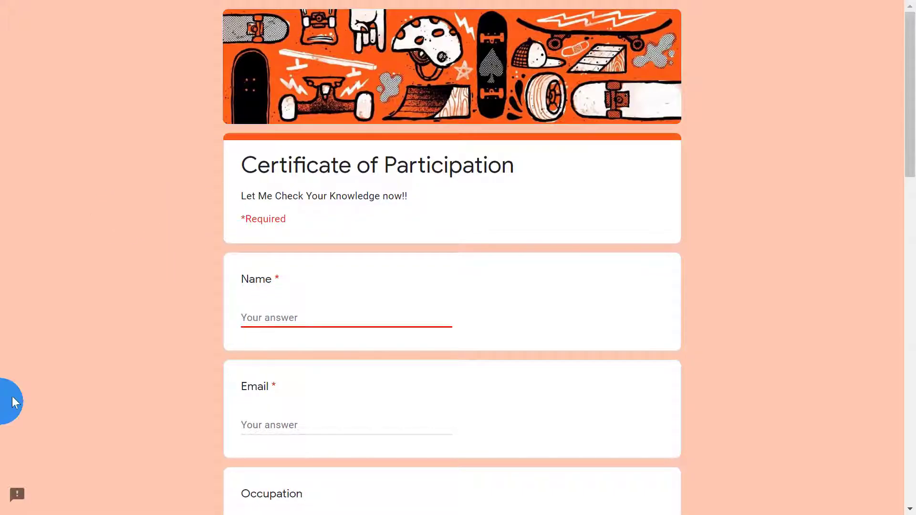
type("Alphin")
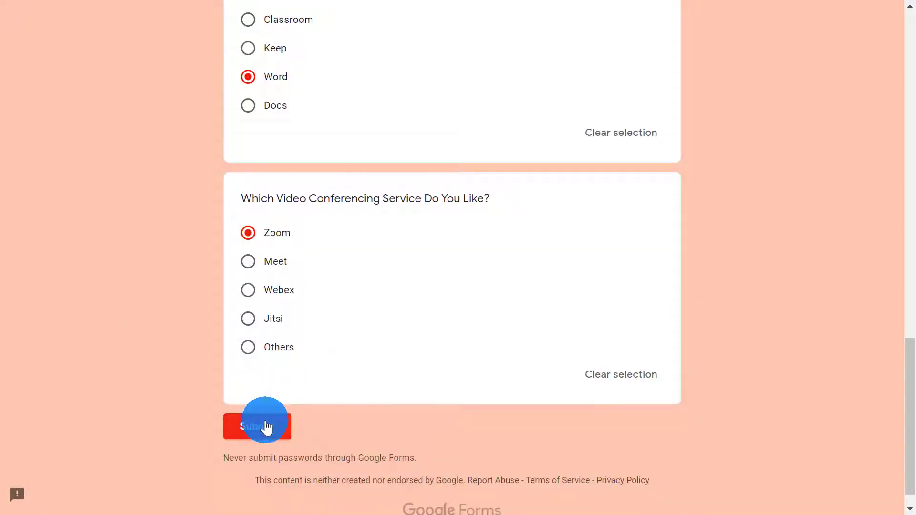
left_click(262, 426)
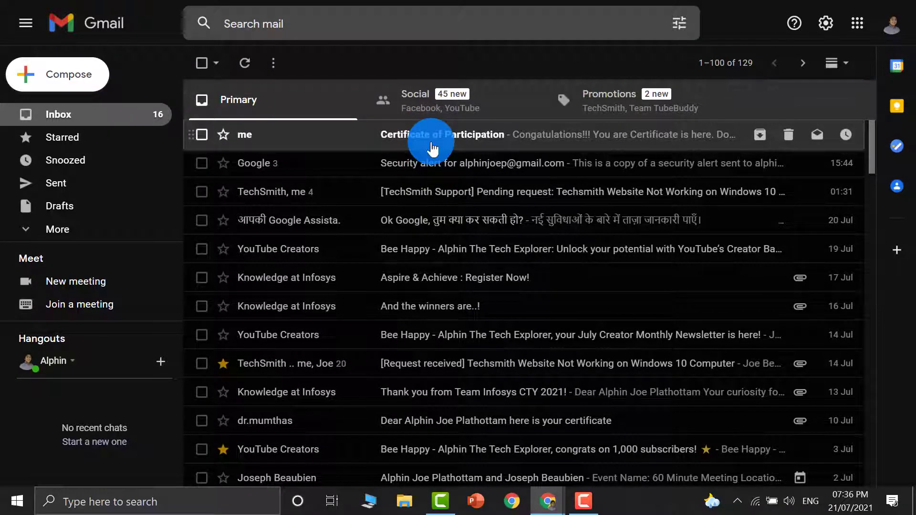
Open the Certificate of Participation email in Gmail and check the participant's name on the attached PDF
left_click(433, 148)
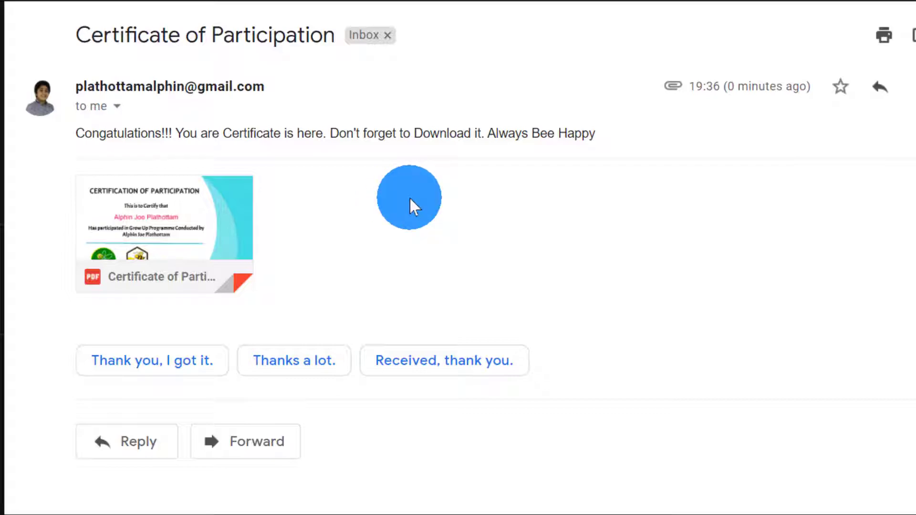
mouse_move(221, 235)
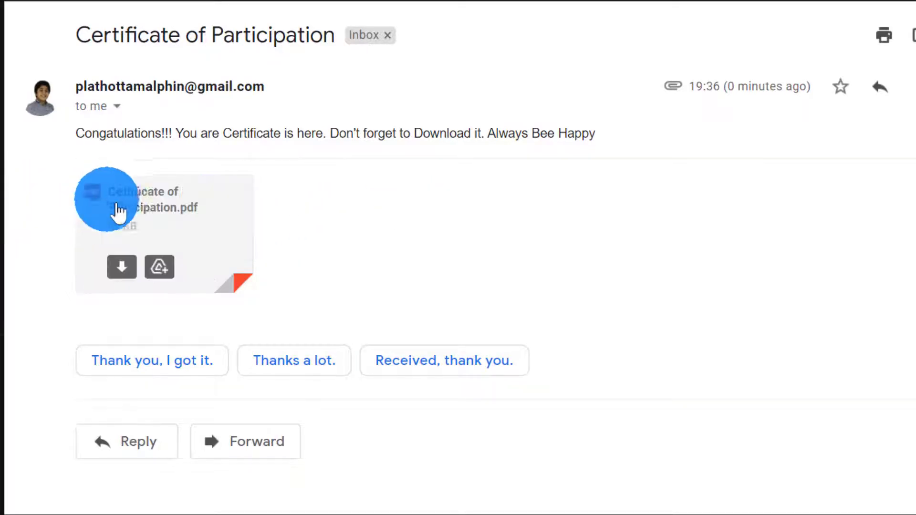
left_click(126, 217)
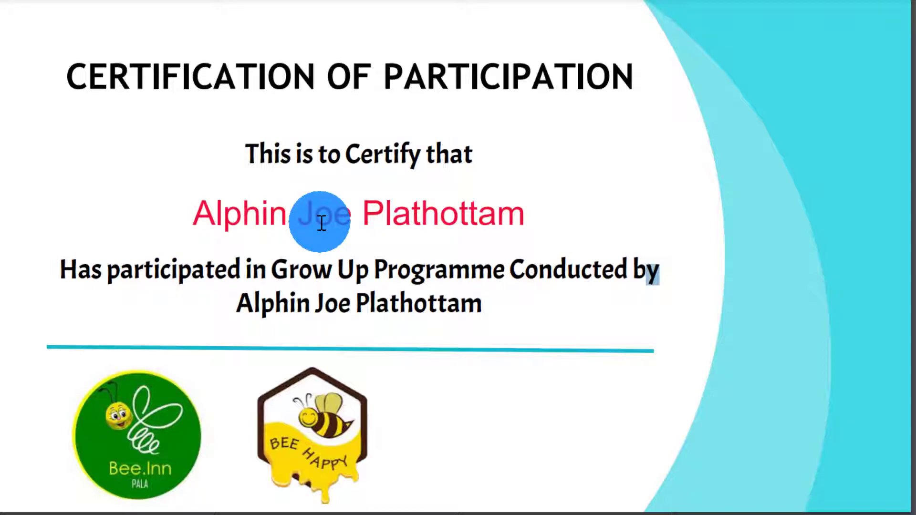
left_click_drag(194, 222, 599, 208)
left_click(608, 199)
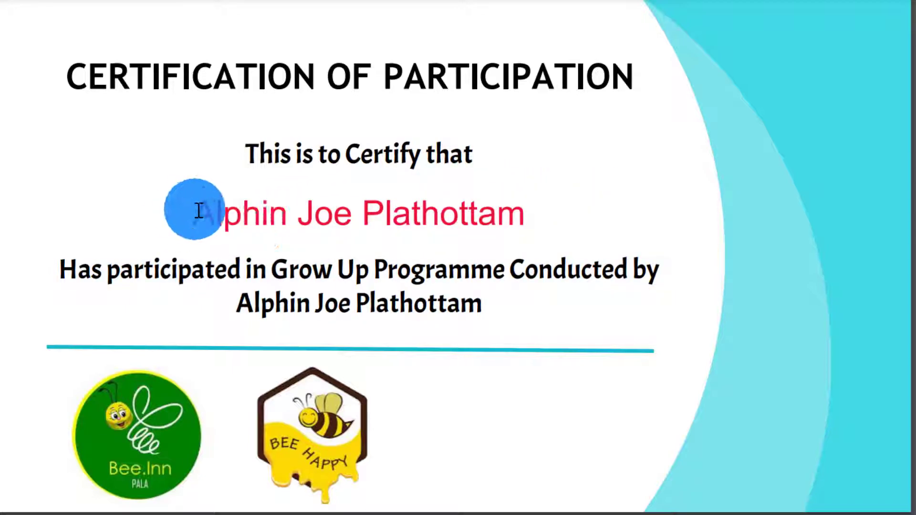